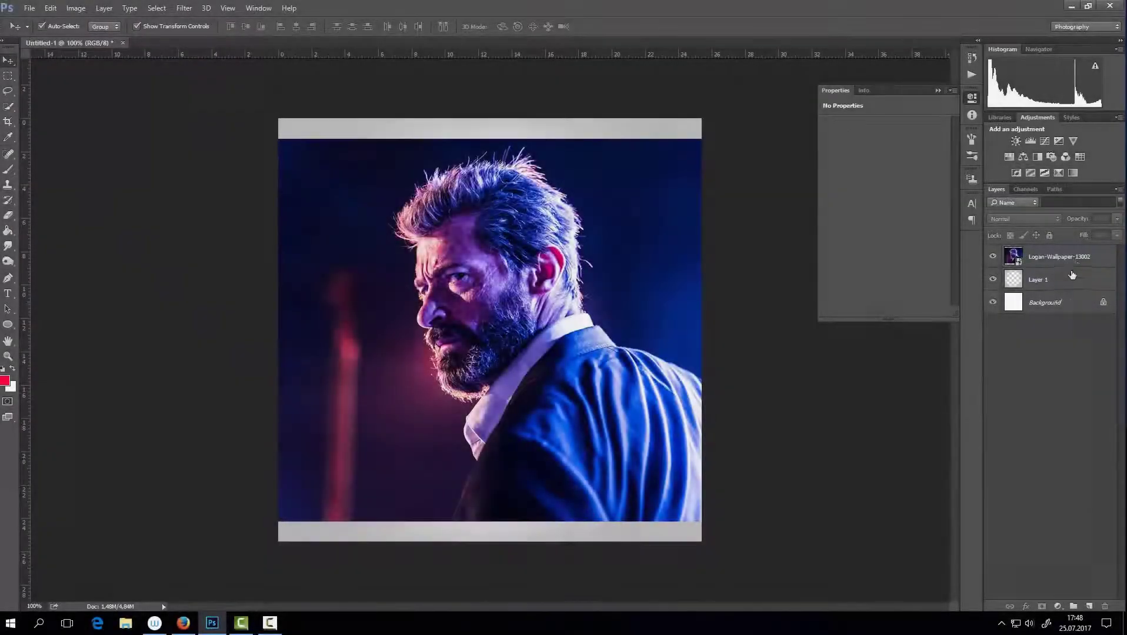
Add a layer mask to the Logan-Wallpaper-13002 portrait layer above Layer 1
{"action": "left_click", "coordinate": [1043, 607]}
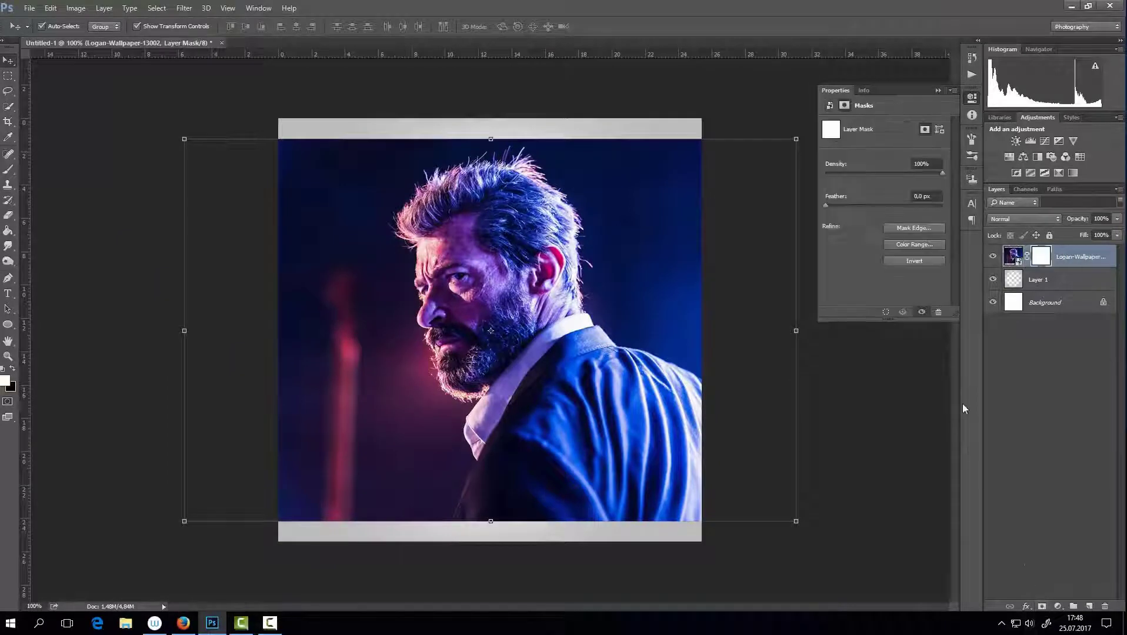
Invert the mask to black and load the Assassin_Brush_Set.abr brushes for the Brush tool
{"action": "left_click", "coordinate": [915, 261]}
{"action": "key", "text": "b"}
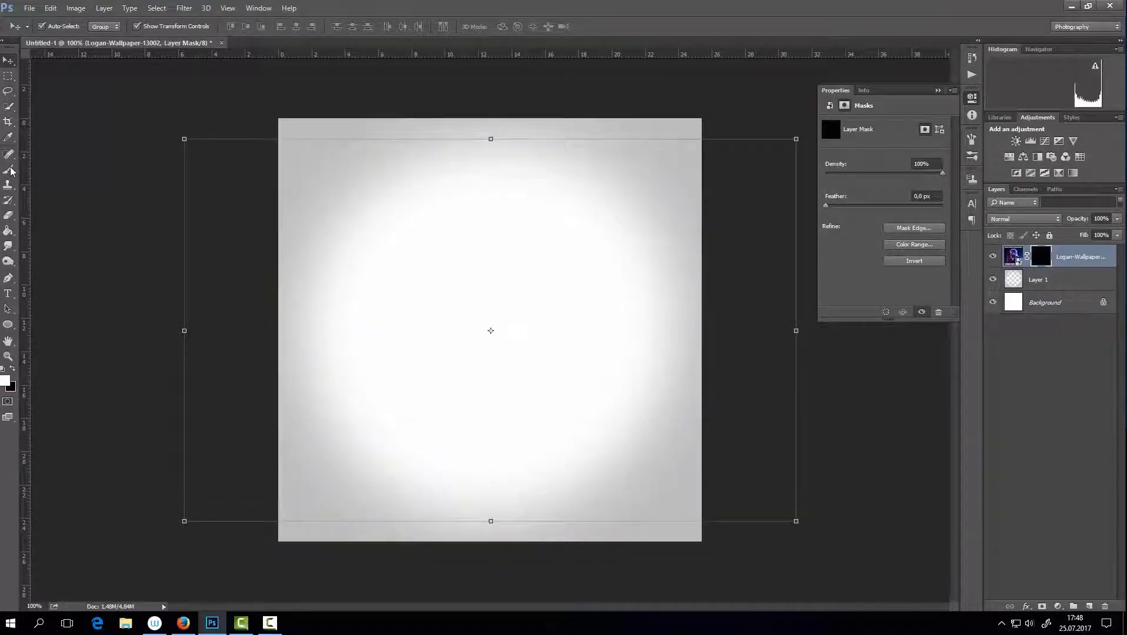
{"action": "left_click", "coordinate": [57, 27]}
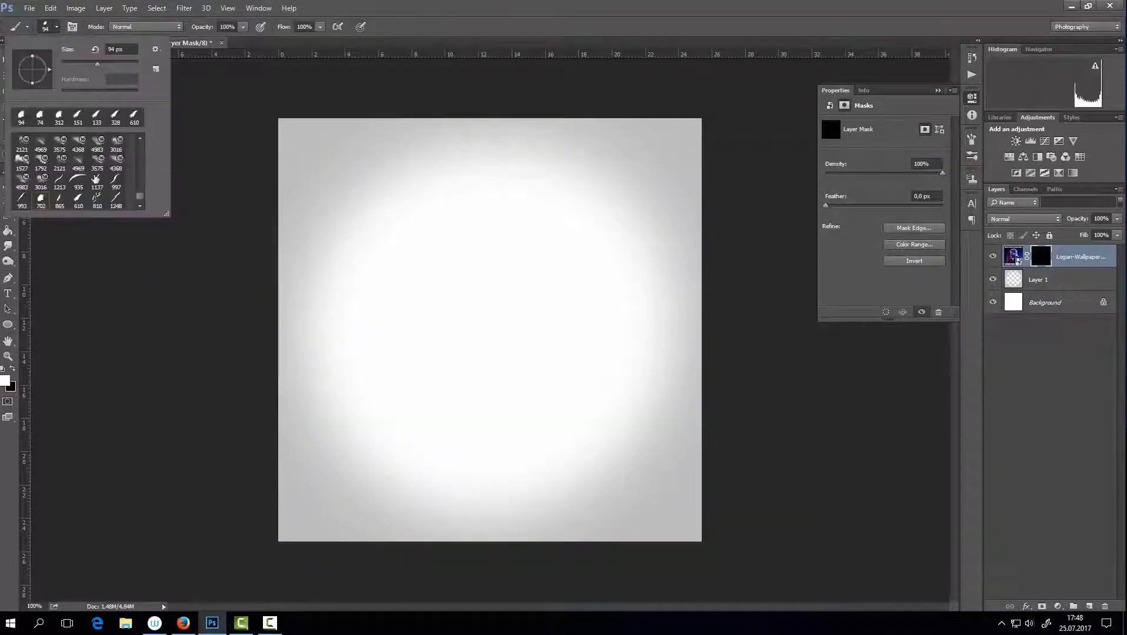
{"action": "left_click", "coordinate": [156, 50]}
{"action": "left_click", "coordinate": [215, 225]}
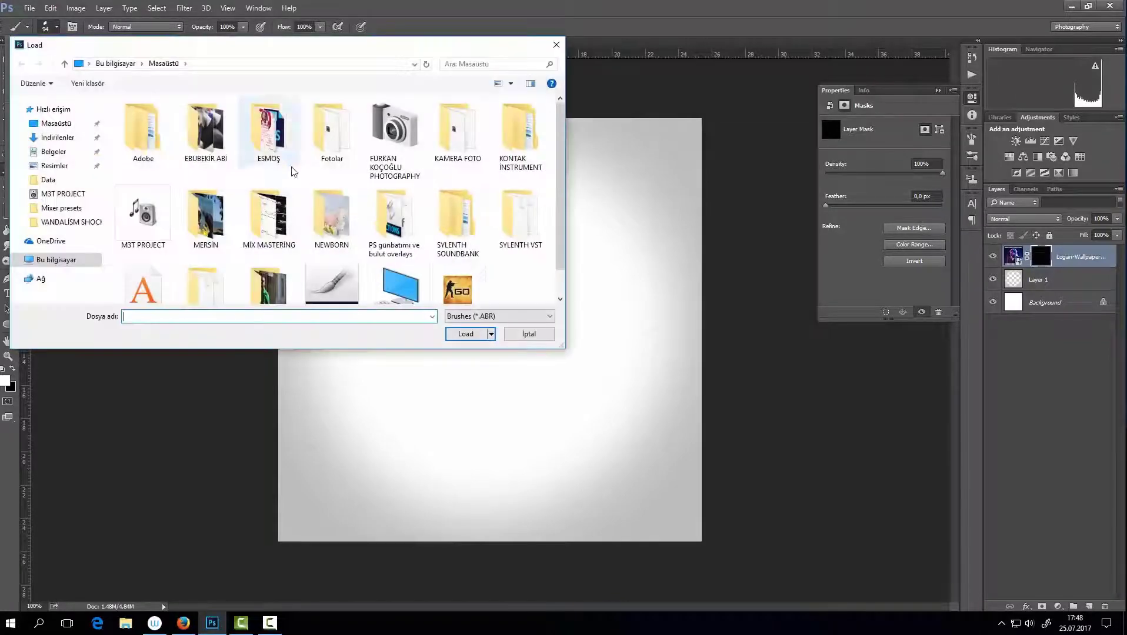
{"action": "scroll", "coordinate": [330, 258], "scroll_direction": "down", "scroll_amount": 1}
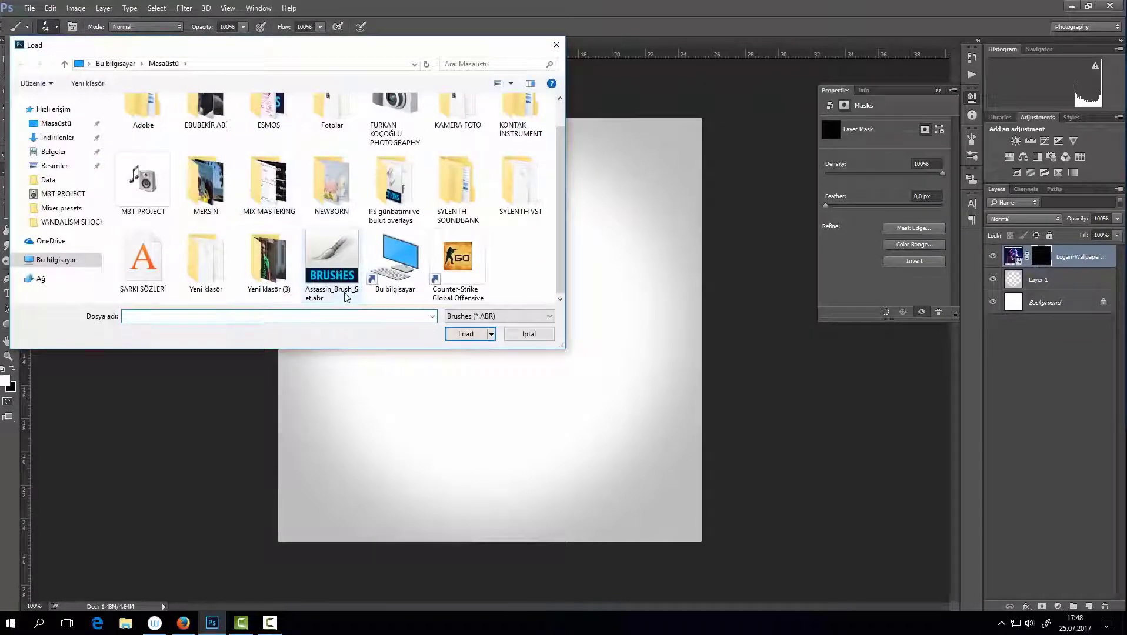
{"action": "double_click", "coordinate": [326, 286]}
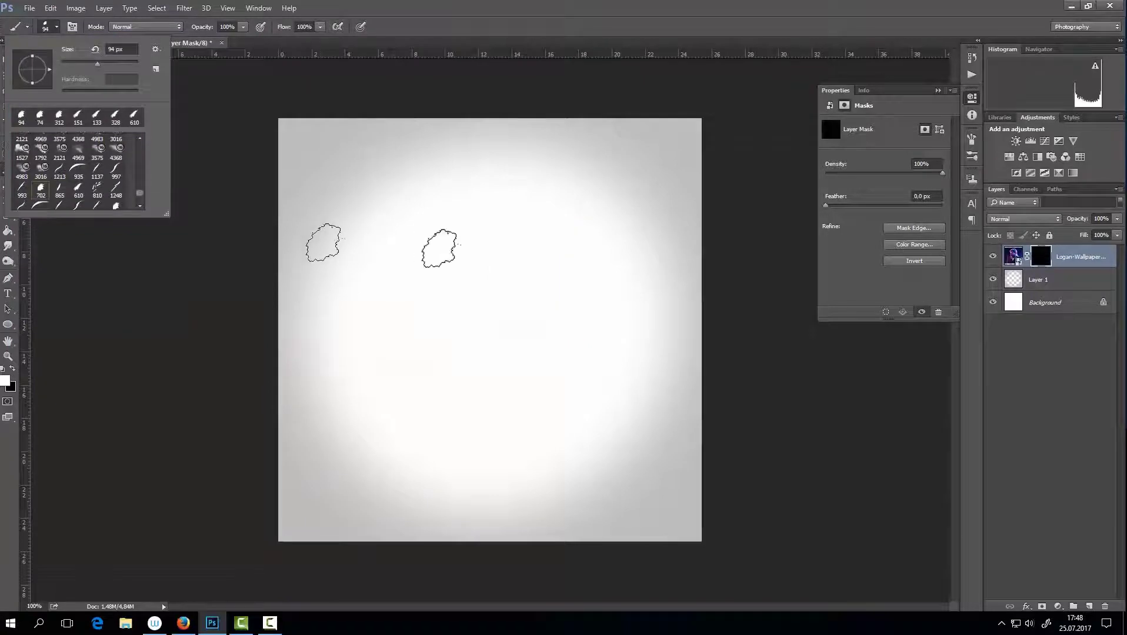
Try splatter presets, enlarge the brush to 483 px and reveal the face and hair
{"action": "right_click", "coordinate": [441, 247]}
{"action": "left_click", "coordinate": [425, 239]}
{"action": "key", "text": "ctrl+z"}
{"action": "right_click", "coordinate": [462, 250]}
{"action": "left_click_drag", "start_coordinate": [571, 277], "coordinate": [584, 278]}
{"action": "left_click", "coordinate": [453, 245]}
{"action": "key", "text": "ctrl+z"}
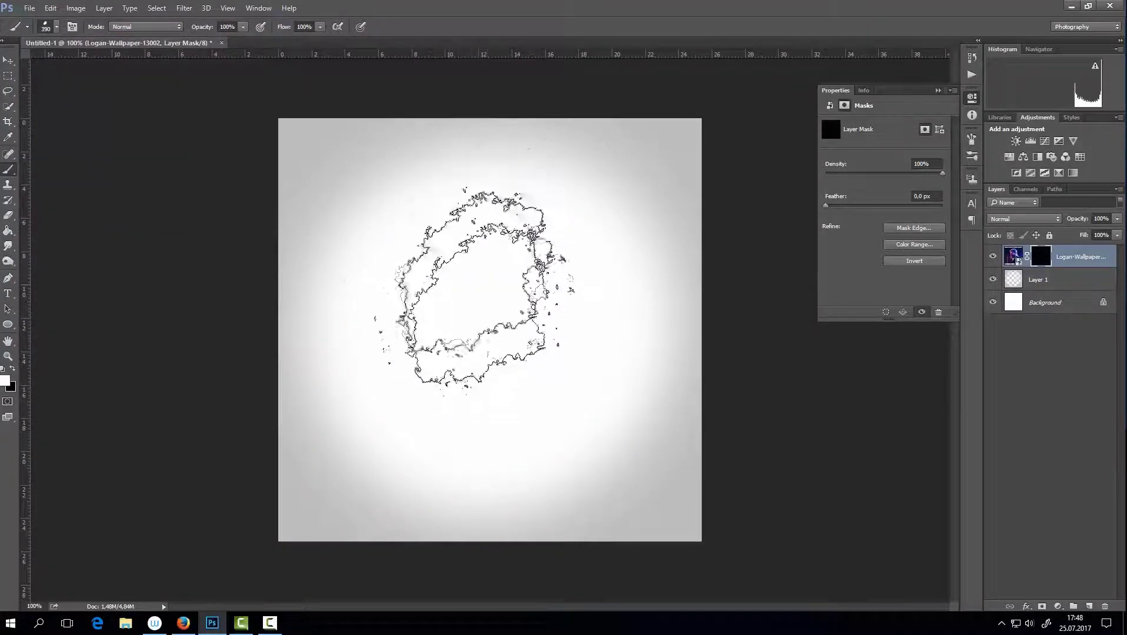
{"action": "right_click", "coordinate": [458, 249]}
{"action": "left_click_drag", "start_coordinate": [575, 282], "coordinate": [589, 278]}
{"action": "left_click_drag", "start_coordinate": [518, 194], "coordinate": [447, 294]}
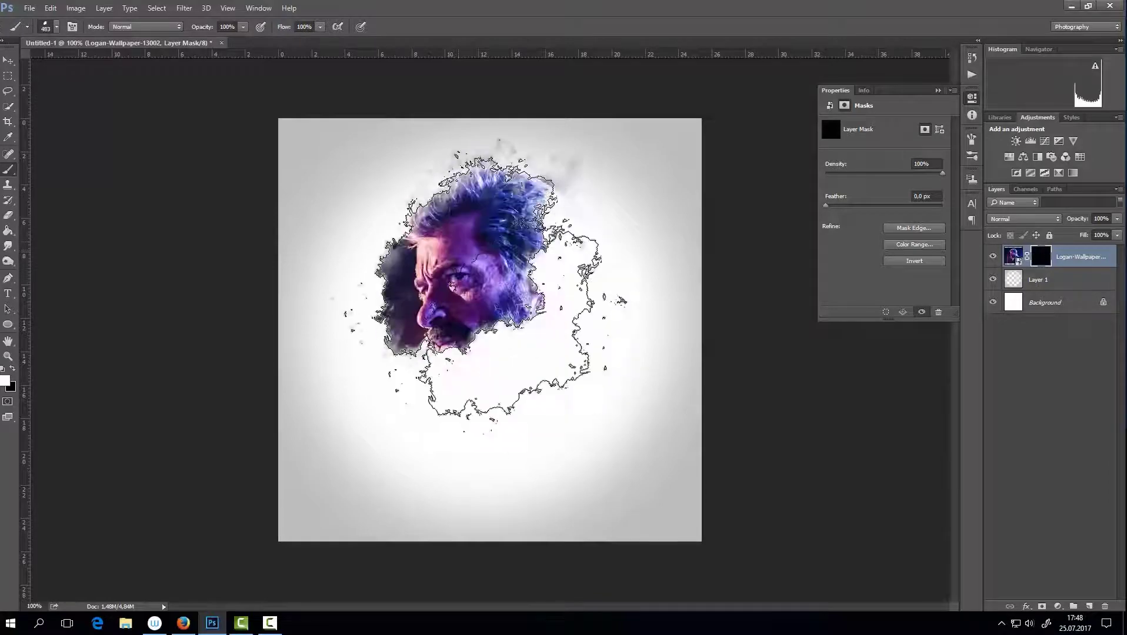
{"action": "left_click_drag", "start_coordinate": [573, 400], "coordinate": [529, 312]}
Reveal the ear, side of the head and shoulder with 164 px then 198 px splatter brushes
{"action": "right_click", "coordinate": [528, 304]}
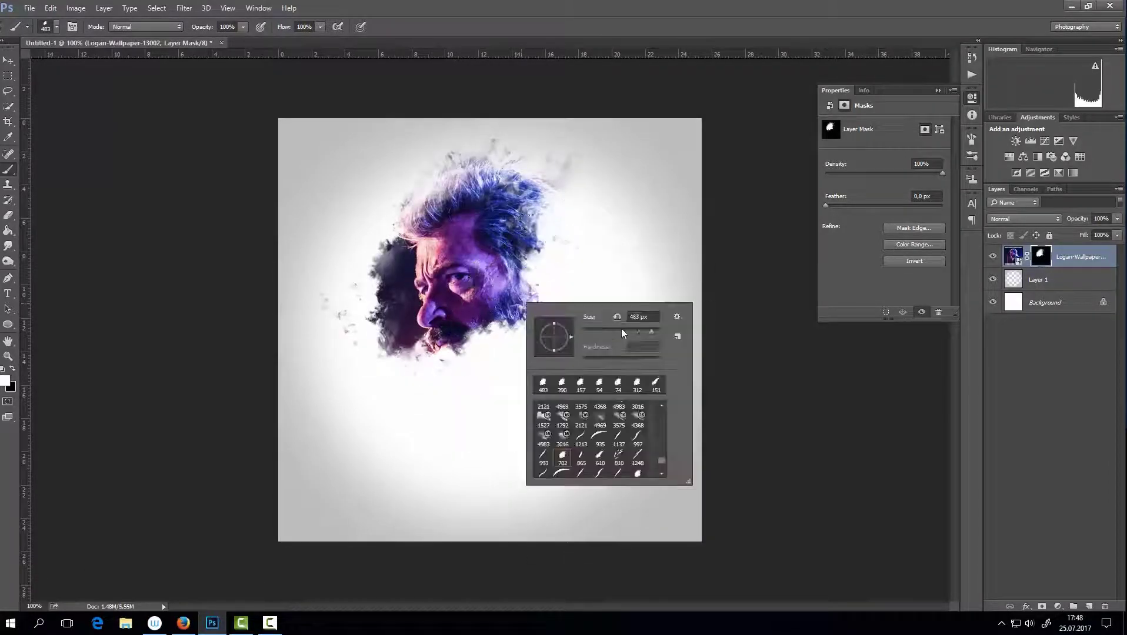
{"action": "key", "text": "Return"}
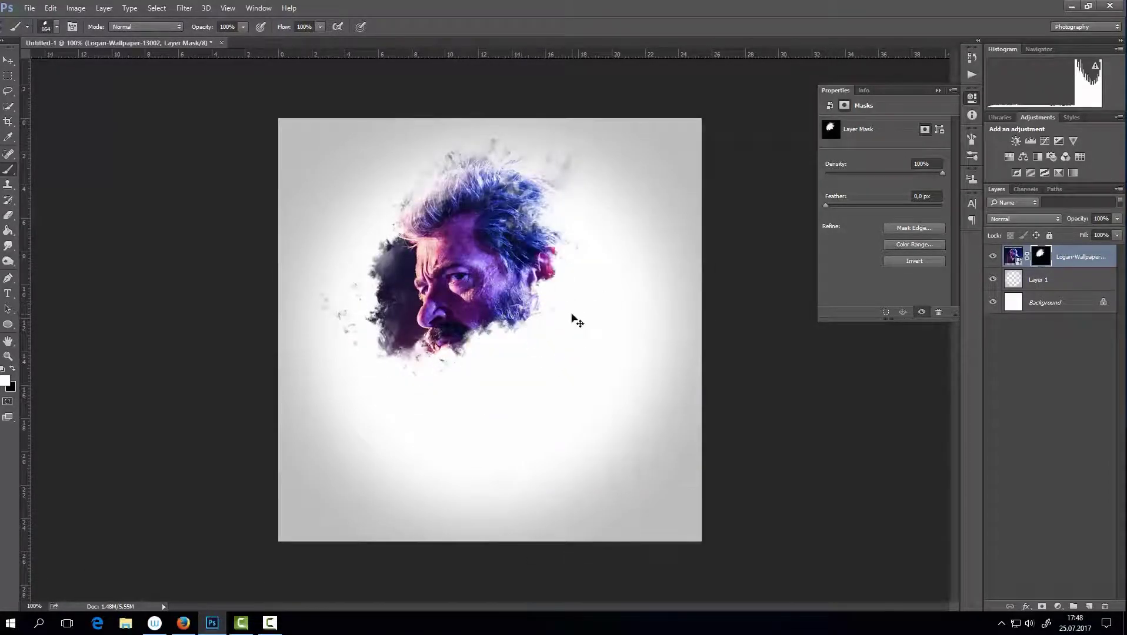
{"action": "left_click_drag", "start_coordinate": [580, 253], "coordinate": [551, 265]}
{"action": "left_click_drag", "start_coordinate": [568, 347], "coordinate": [536, 382]}
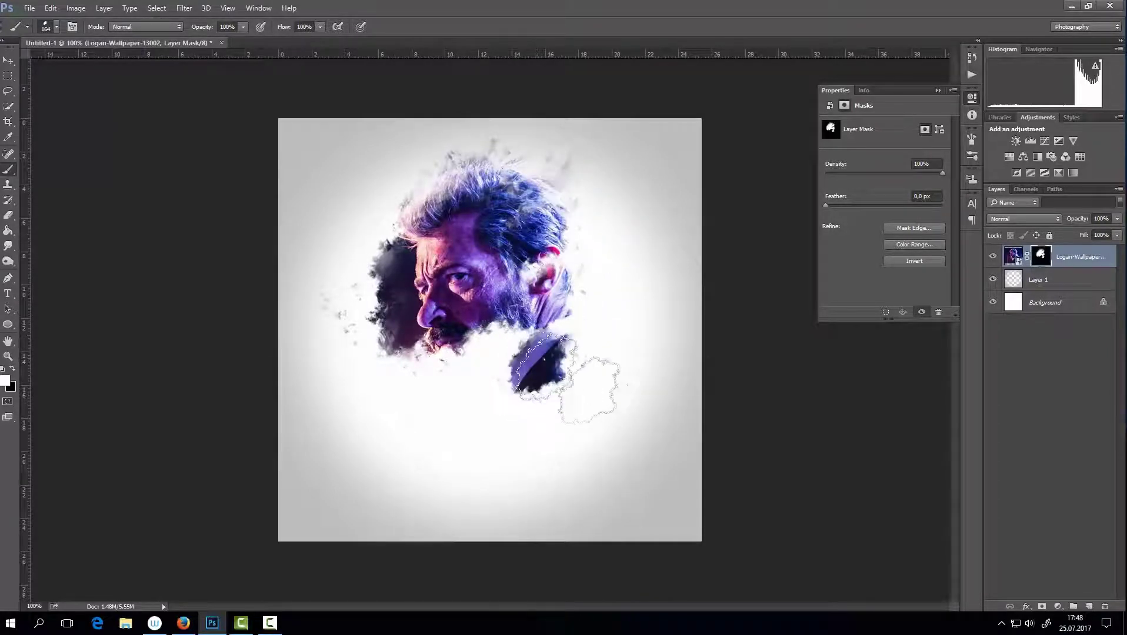
{"action": "right_click", "coordinate": [544, 359]}
{"action": "left_click_drag", "start_coordinate": [652, 388], "coordinate": [658, 389]}
{"action": "key", "text": "Return"}
{"action": "left_click_drag", "start_coordinate": [587, 420], "coordinate": [565, 353]}
Try stamping the 610 px splatter brush over the beard and suit, undoing each stamp
{"action": "right_click", "coordinate": [566, 345]}
{"action": "scroll", "coordinate": [628, 478], "scroll_direction": "down", "scroll_amount": 1}
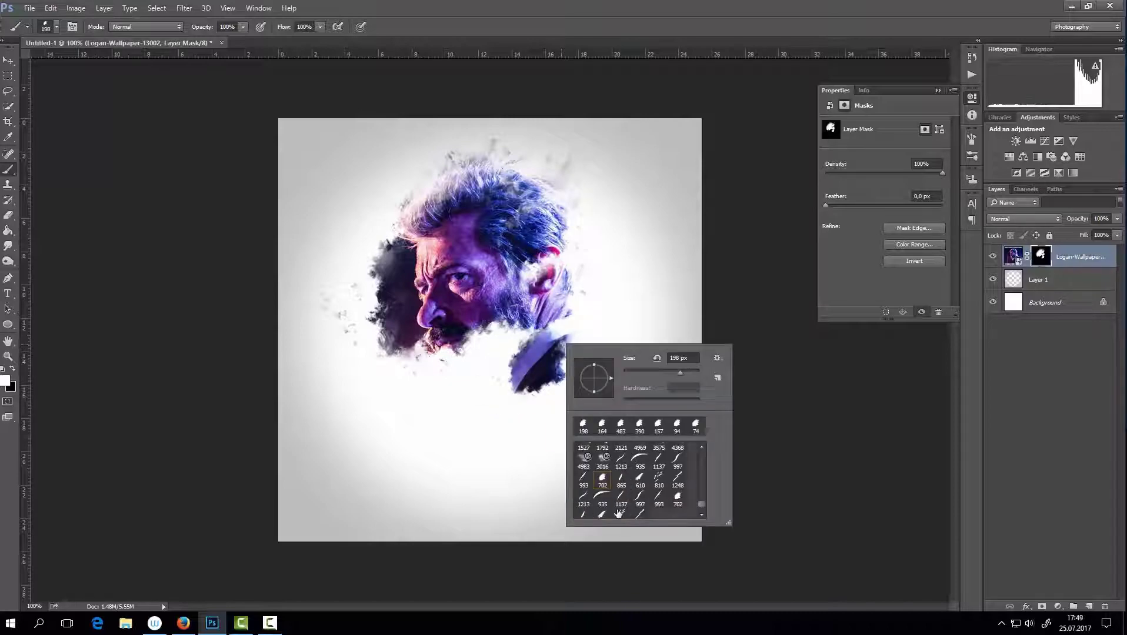
{"action": "left_click", "coordinate": [640, 477]}
{"action": "left_click_drag", "start_coordinate": [517, 353], "coordinate": [600, 394]}
{"action": "key", "text": "ctrl+z"}
{"action": "left_click", "coordinate": [606, 383]}
{"action": "key", "text": "ctrl+z"}
{"action": "left_click", "coordinate": [617, 418]}
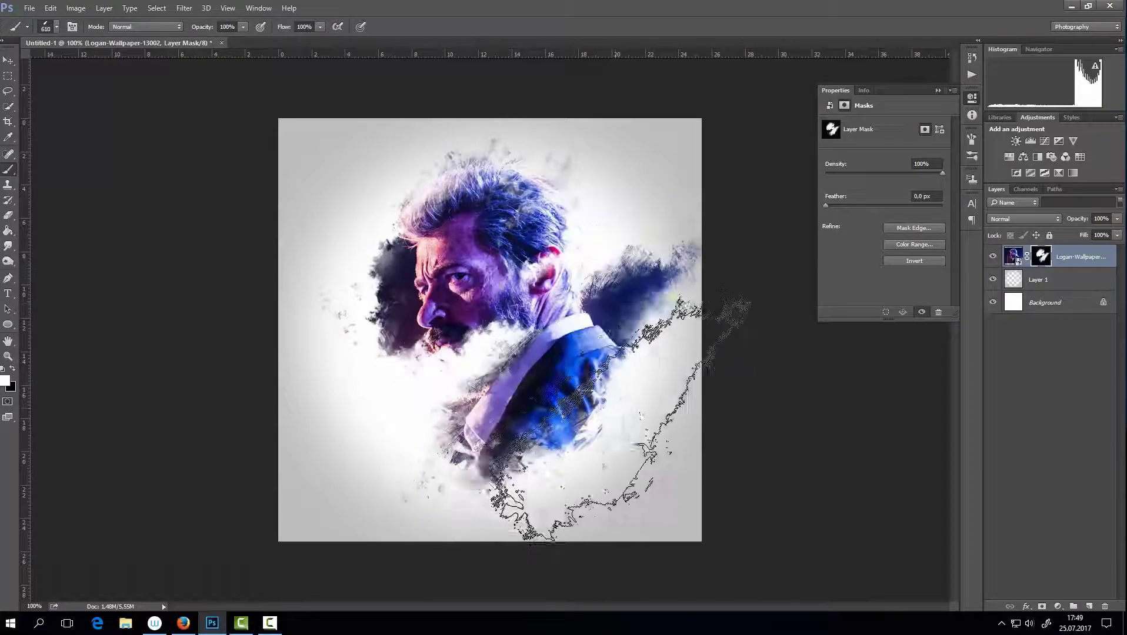
{"action": "key", "text": "ctrl+z"}
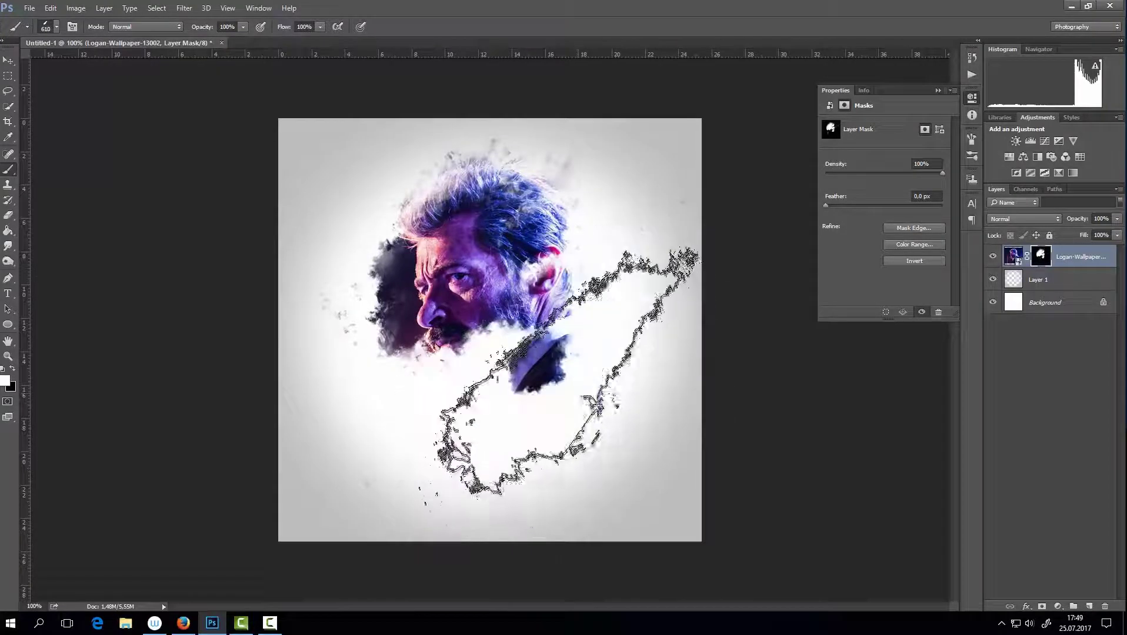
Set the splatter brush size to 390 px
{"action": "right_click", "coordinate": [568, 362]}
{"action": "type", "text": "390"}
{"action": "key", "text": "Return"}
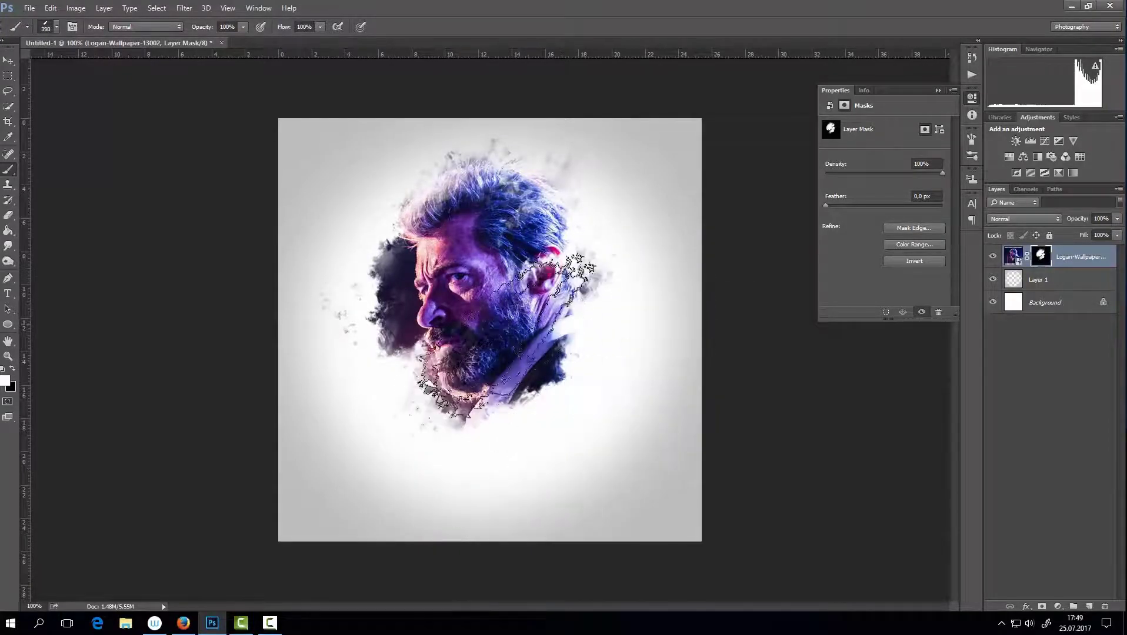
{"action": "right_click", "coordinate": [598, 373]}
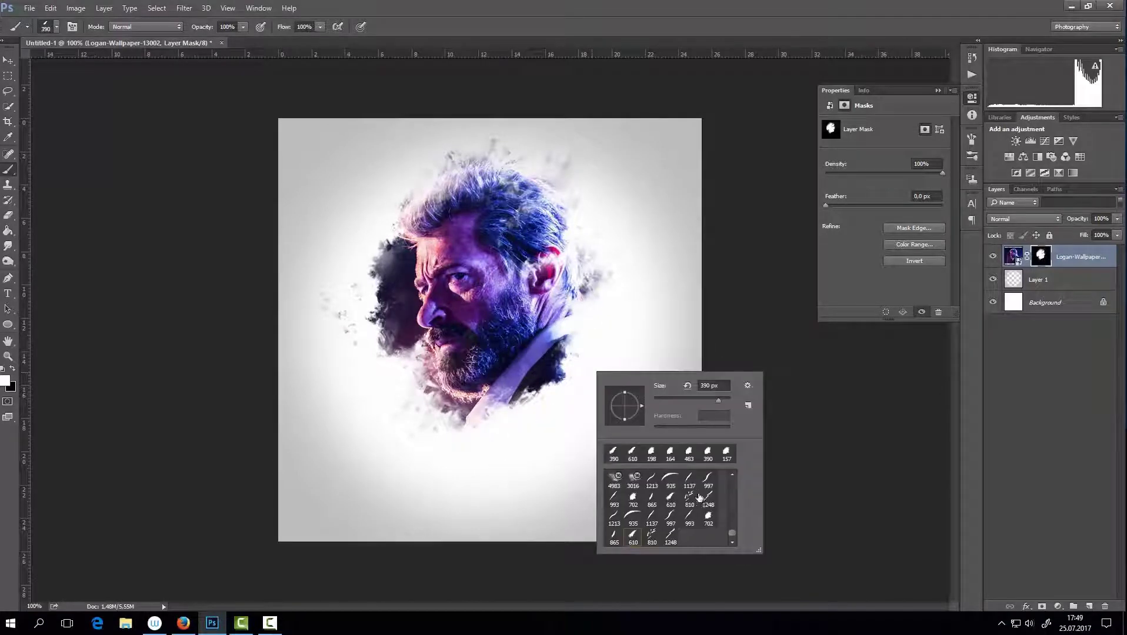
Stamp a 421 px dark diagonal slash on the portrait
{"action": "double_click", "coordinate": [713, 386]}
{"action": "type", "text": "421"}
{"action": "key", "text": "Return"}
{"action": "left_click", "coordinate": [556, 355]}
Stamp a 179 px dark diagonal bar right of the face
{"action": "right_click", "coordinate": [515, 376]}
{"action": "double_click", "coordinate": [632, 391]}
{"action": "type", "text": "281"}
{"action": "key", "text": "Return"}
{"action": "key", "text": "ctrl+z"}
{"action": "right_click", "coordinate": [504, 316]}
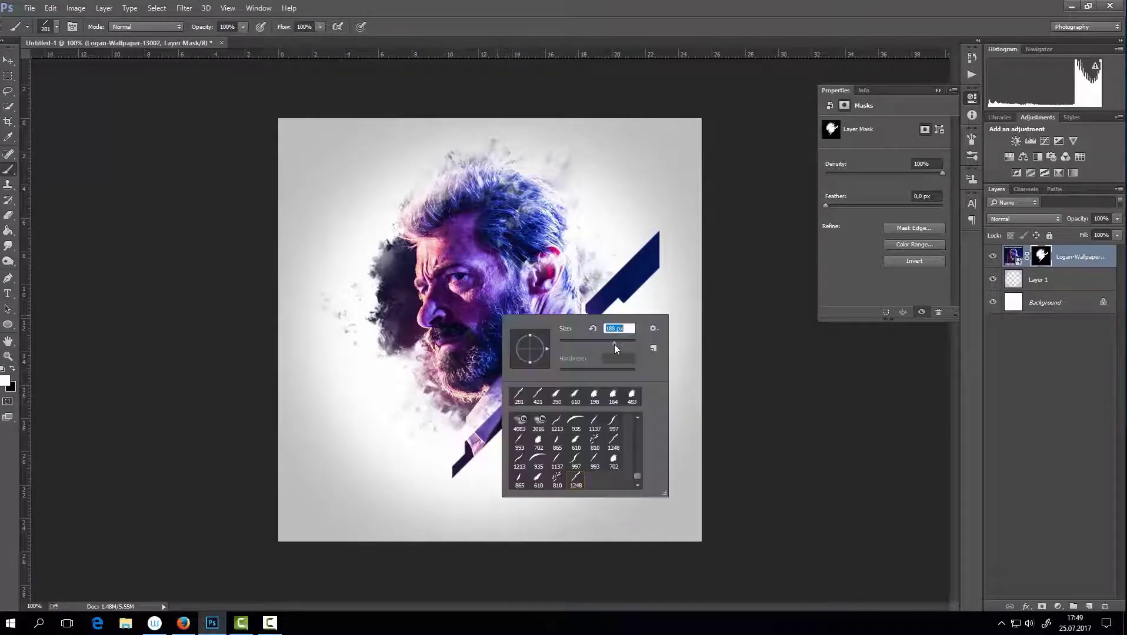
{"action": "left_click_drag", "start_coordinate": [613, 344], "coordinate": [612, 344]}
{"action": "left_click", "coordinate": [578, 284]}
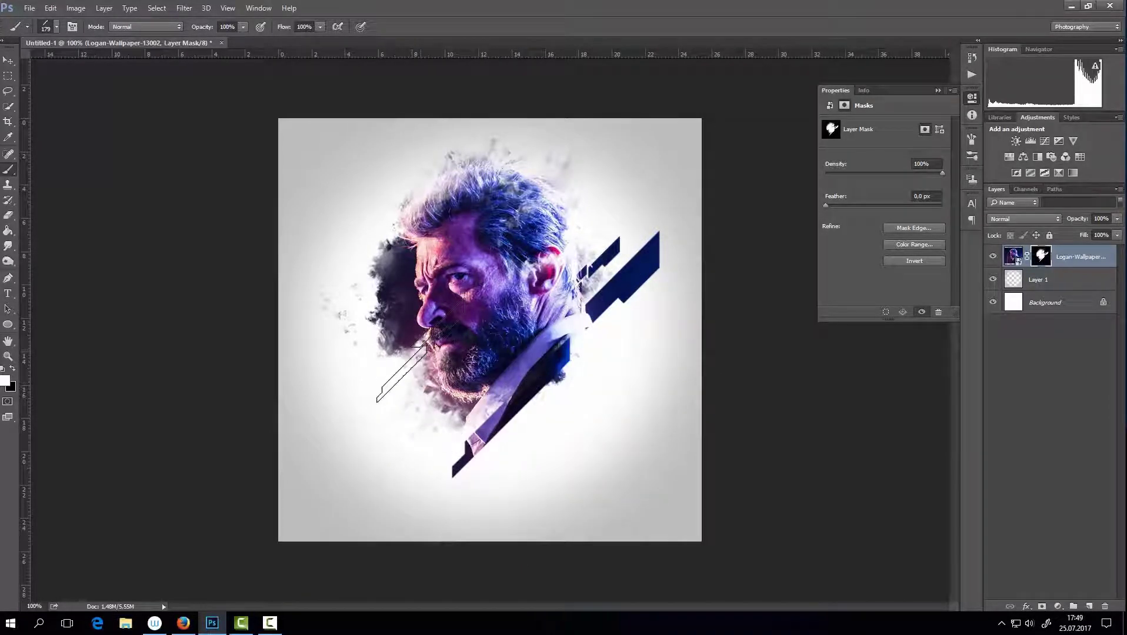
Stamp a 188 px dark diagonal bar above the head
{"action": "right_click", "coordinate": [422, 349]}
{"action": "double_click", "coordinate": [537, 364]}
{"action": "type", "text": "157"}
{"action": "key", "text": "Return"}
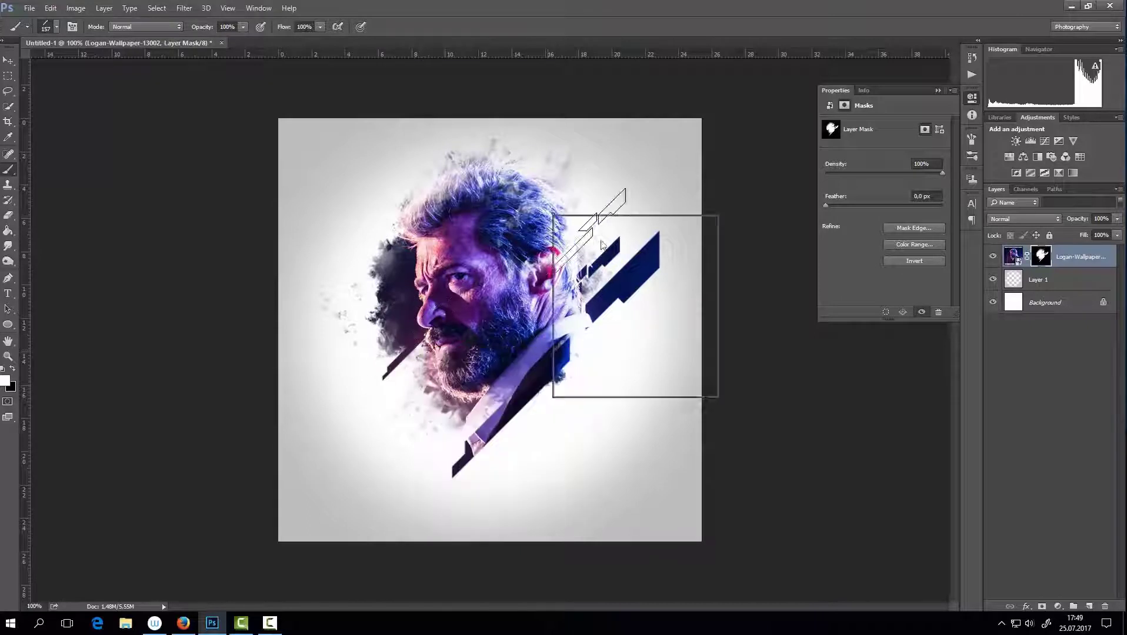
{"action": "right_click", "coordinate": [559, 219]}
{"action": "double_click", "coordinate": [662, 229]}
{"action": "type", "text": "188"}
{"action": "key", "text": "Return"}
{"action": "left_click", "coordinate": [565, 183]}
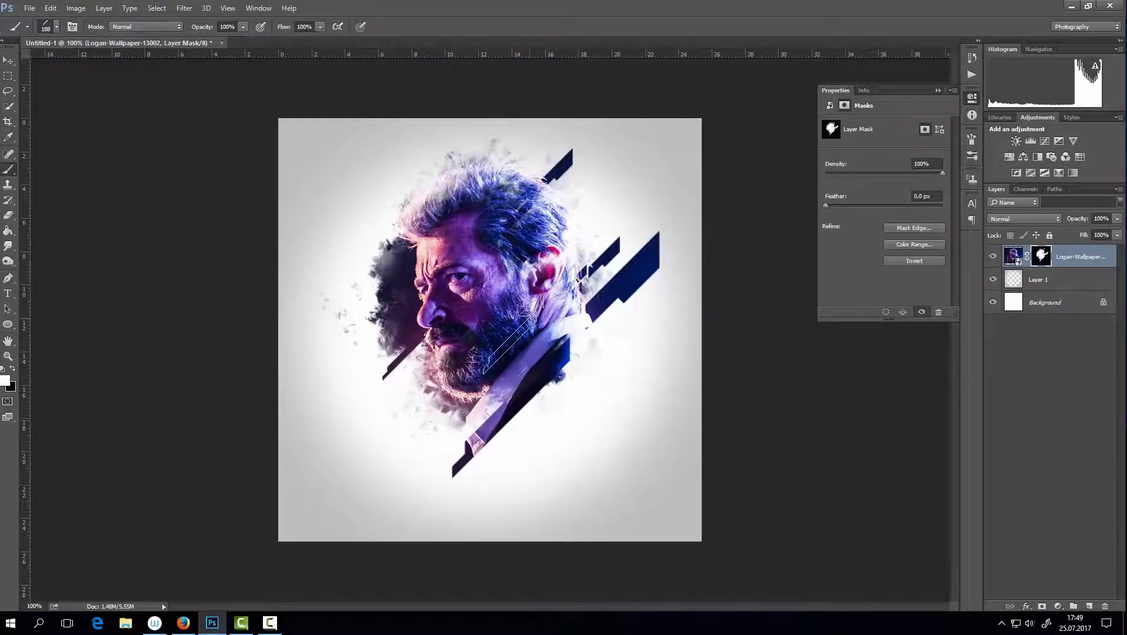
Shrink the brush to 71 px, then switch to the 610 px splatter brush
{"action": "right_click", "coordinate": [538, 325]}
{"action": "left_click_drag", "start_coordinate": [640, 347], "coordinate": [619, 345]}
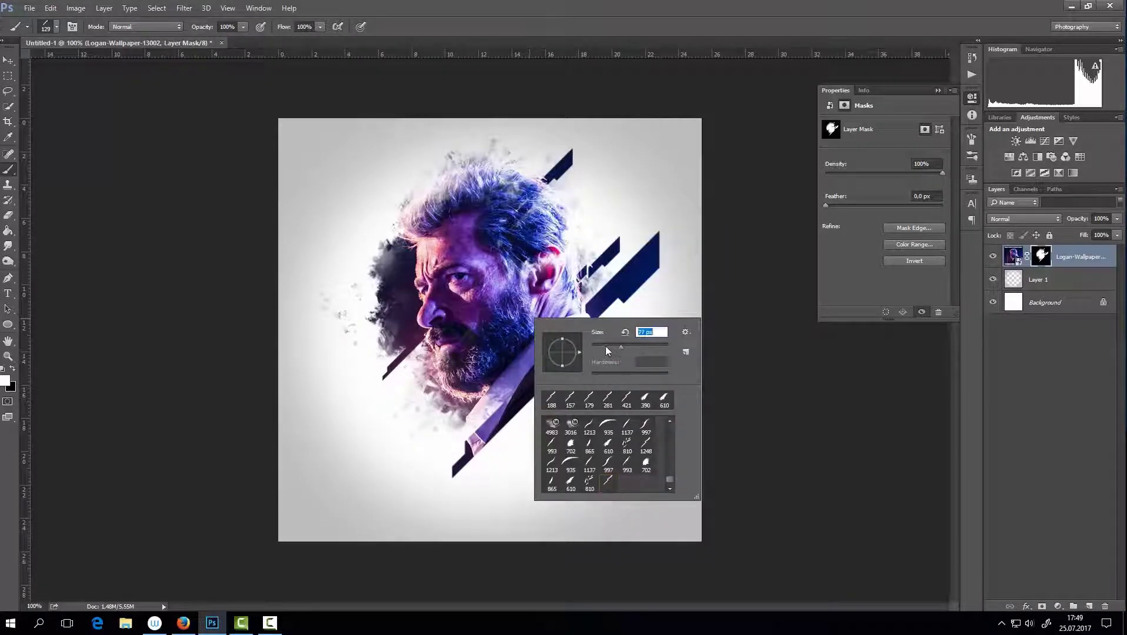
{"action": "key", "text": "Return"}
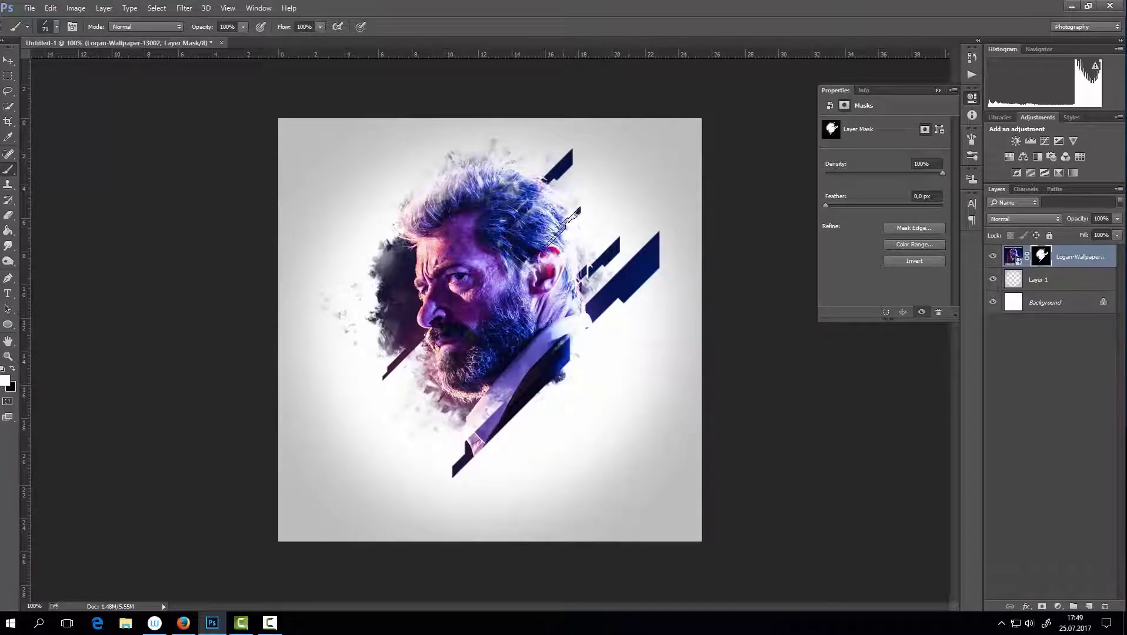
{"action": "right_click", "coordinate": [462, 238]}
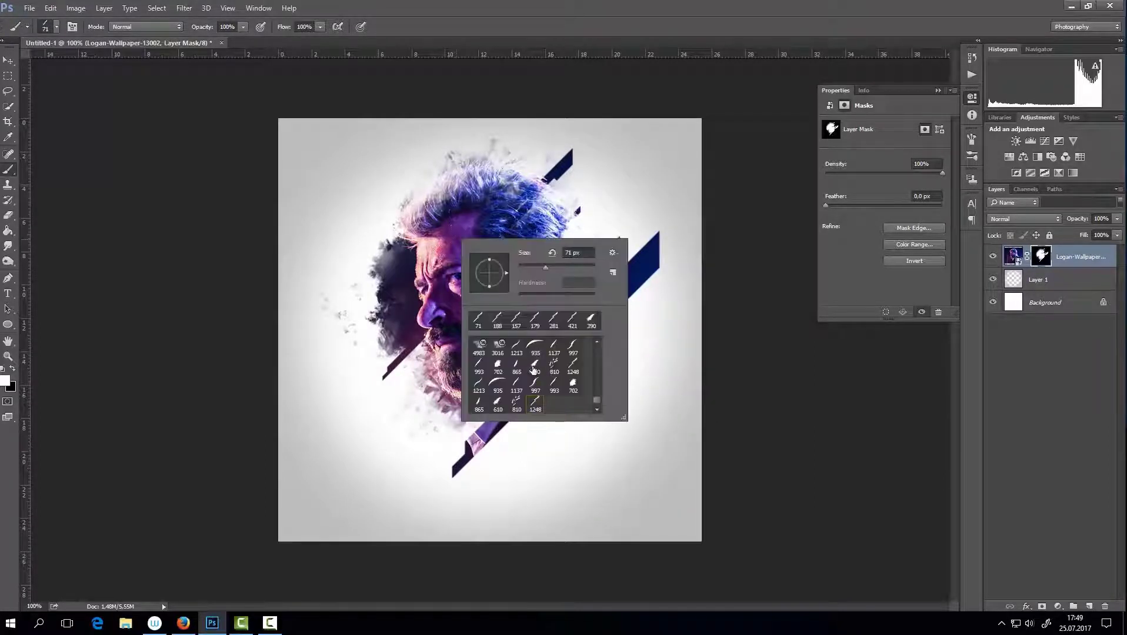
{"action": "double_click", "coordinate": [498, 404]}
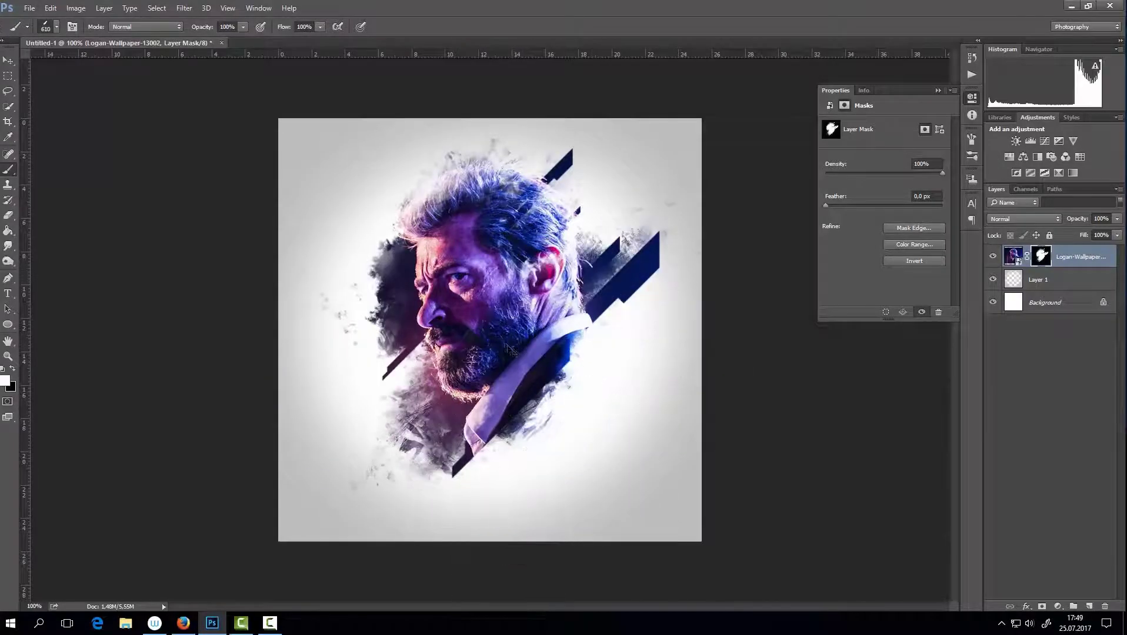
Paint the blue jacket back with 235 px and 374 px splatter, fading the hair top
{"action": "right_click", "coordinate": [622, 420]}
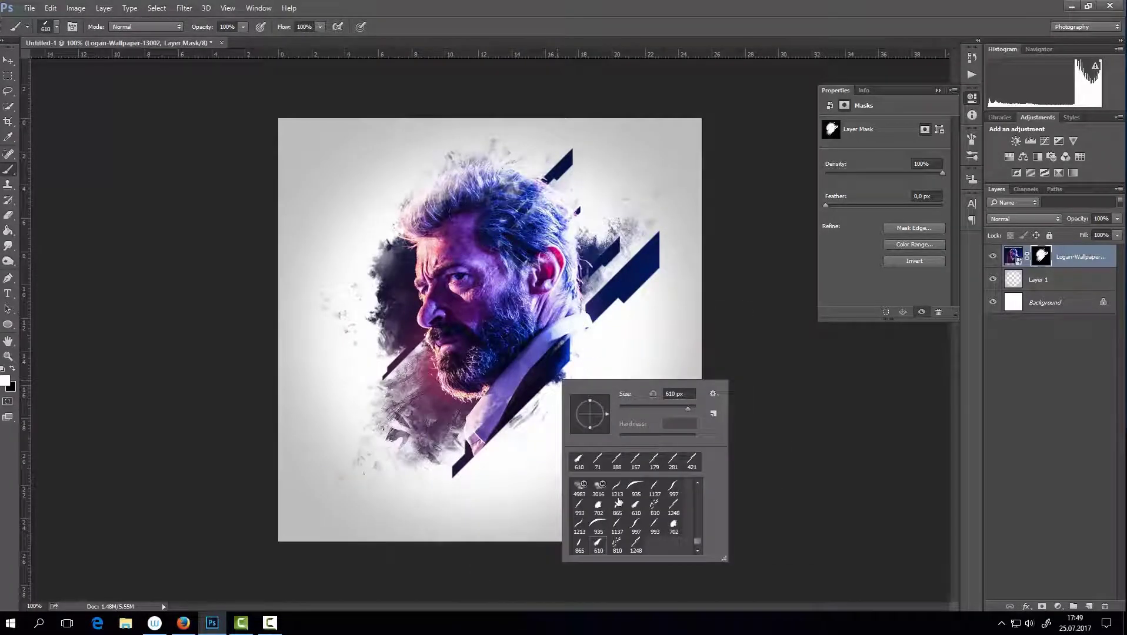
{"action": "double_click", "coordinate": [676, 394]}
{"action": "type", "text": "235"}
{"action": "key", "text": "Return"}
{"action": "left_click_drag", "start_coordinate": [571, 377], "coordinate": [614, 386]}
{"action": "left_click", "coordinate": [613, 386]}
{"action": "right_click", "coordinate": [628, 387]}
{"action": "left_click_drag", "start_coordinate": [747, 412], "coordinate": [759, 413]}
{"action": "key", "text": "Return"}
{"action": "left_click_drag", "start_coordinate": [594, 365], "coordinate": [518, 391]}
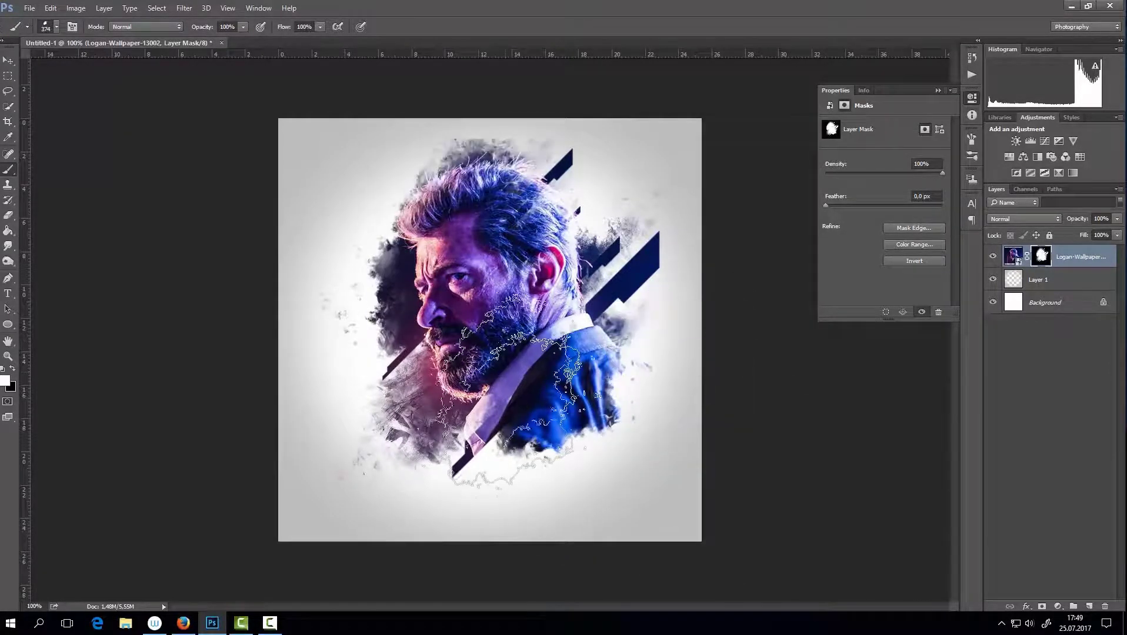
{"action": "left_click_drag", "start_coordinate": [638, 347], "coordinate": [530, 290]}
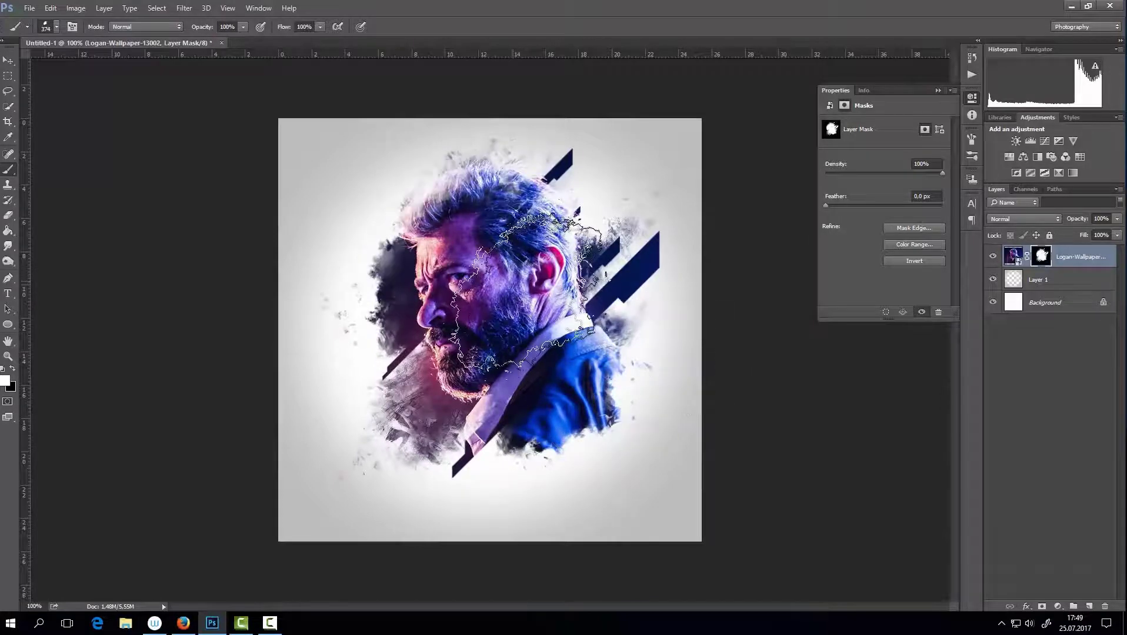
Stamp a long diagonal bar lower-left of the face with the 123 px 1248 stroke brush
{"action": "right_click", "coordinate": [582, 272]}
{"action": "left_click", "coordinate": [658, 433]}
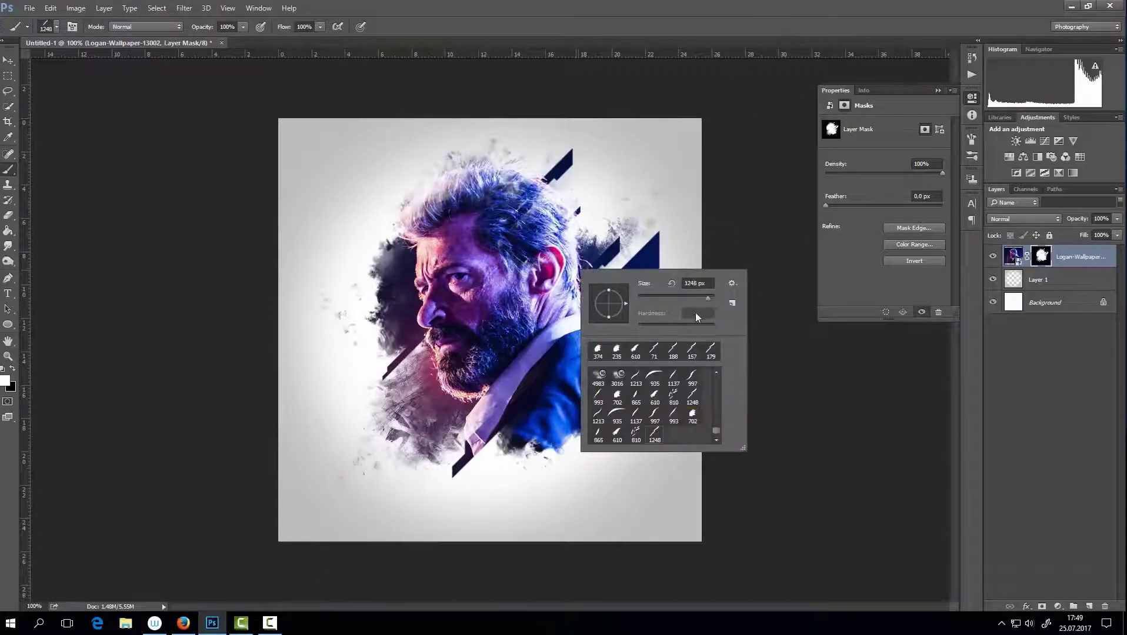
{"action": "left_click_drag", "start_coordinate": [669, 296], "coordinate": [705, 299]}
{"action": "key", "text": "Return"}
{"action": "left_click", "coordinate": [435, 400]}
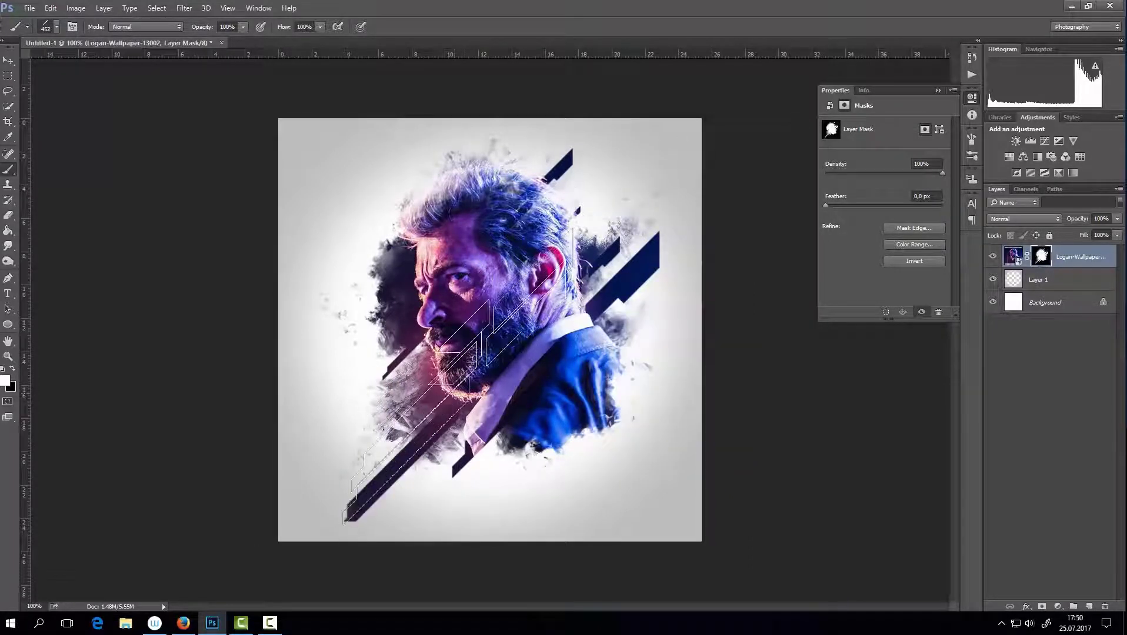
Replace the long diagonal bar with a shorter one and set the brush to 91 px
{"action": "key", "text": "ctrl+z"}
{"action": "left_click", "coordinate": [459, 383]}
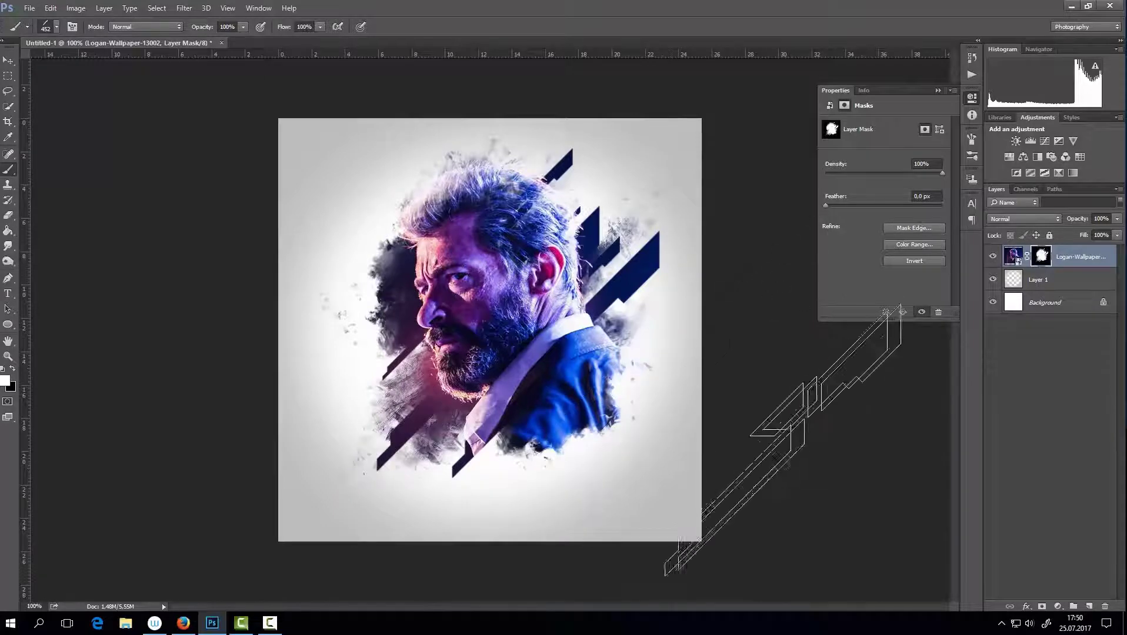
{"action": "right_click", "coordinate": [601, 430]}
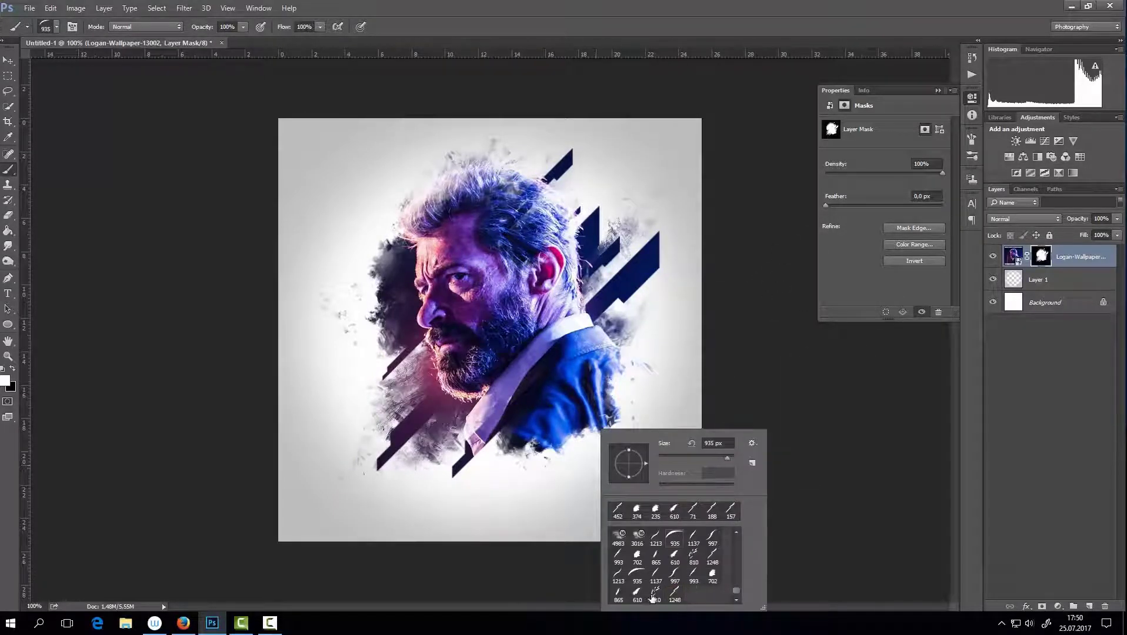
{"action": "double_click", "coordinate": [717, 443]}
{"action": "type", "text": "91"}
{"action": "key", "text": "Return"}
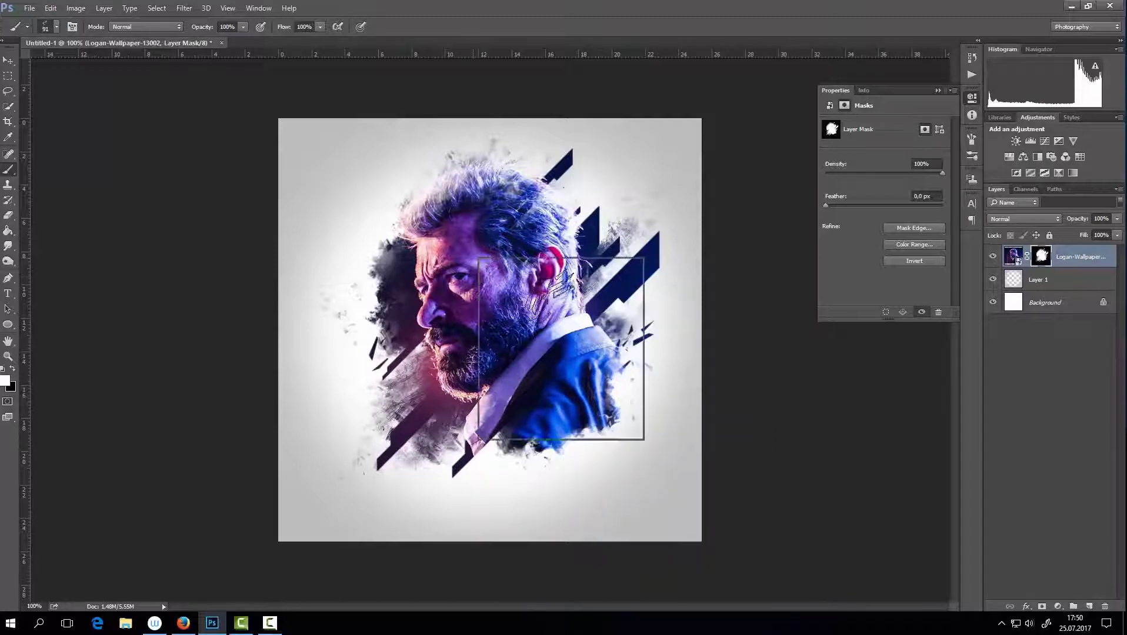
Choose a different splatter brush preset for the right-side stripes
{"action": "right_click", "coordinate": [559, 283]}
{"action": "key", "text": "Return"}
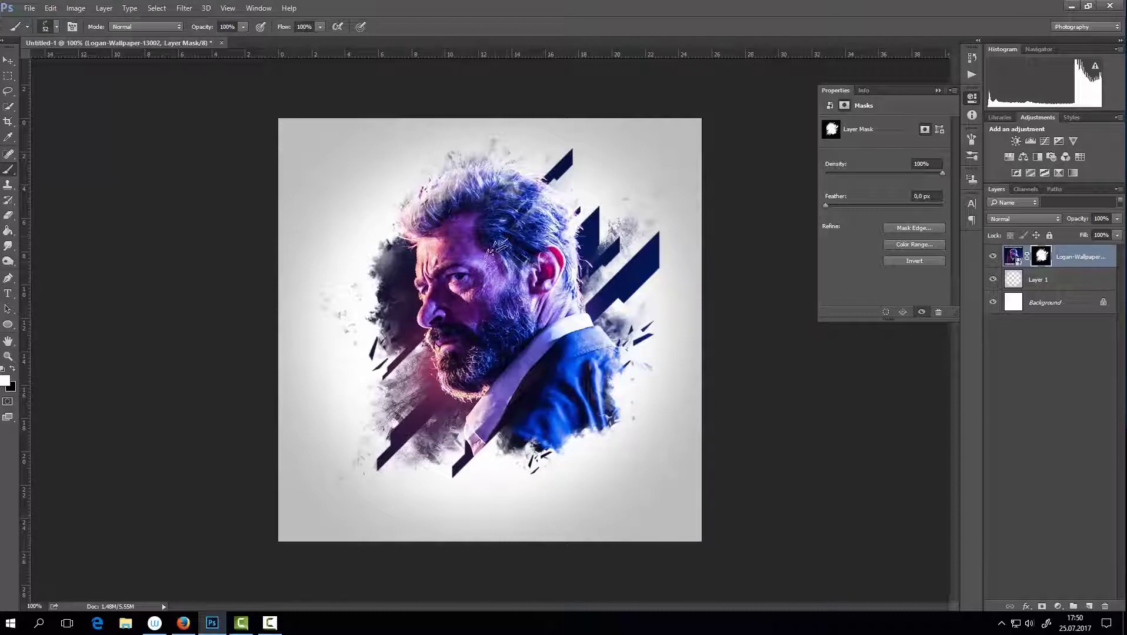
{"action": "right_click", "coordinate": [709, 473]}
{"action": "left_click", "coordinate": [558, 455]}
{"action": "left_click", "coordinate": [617, 309]}
{"action": "key", "text": "Return"}
Open the brush presets over the right side of the portrait
{"action": "right_click", "coordinate": [721, 242]}
Enlarge the brush first to 102 px, then to 176 px
{"action": "left_click", "coordinate": [594, 194]}
{"action": "right_click", "coordinate": [613, 219], "text": "ctrl"}
{"action": "right_click", "coordinate": [700, 218]}
{"action": "left_click_drag", "start_coordinate": [700, 218], "coordinate": [722, 216]}
{"action": "key", "text": "Return"}
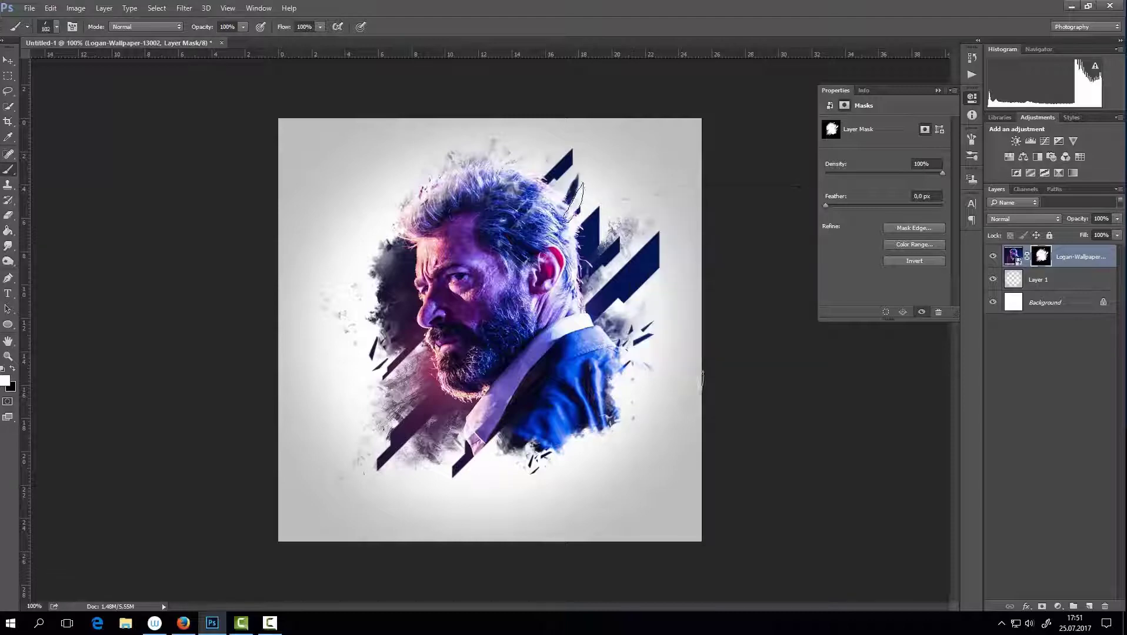
{"action": "right_click", "coordinate": [541, 215]}
{"action": "left_click_drag", "start_coordinate": [594, 221], "coordinate": [616, 220]}
{"action": "key", "text": "Return"}
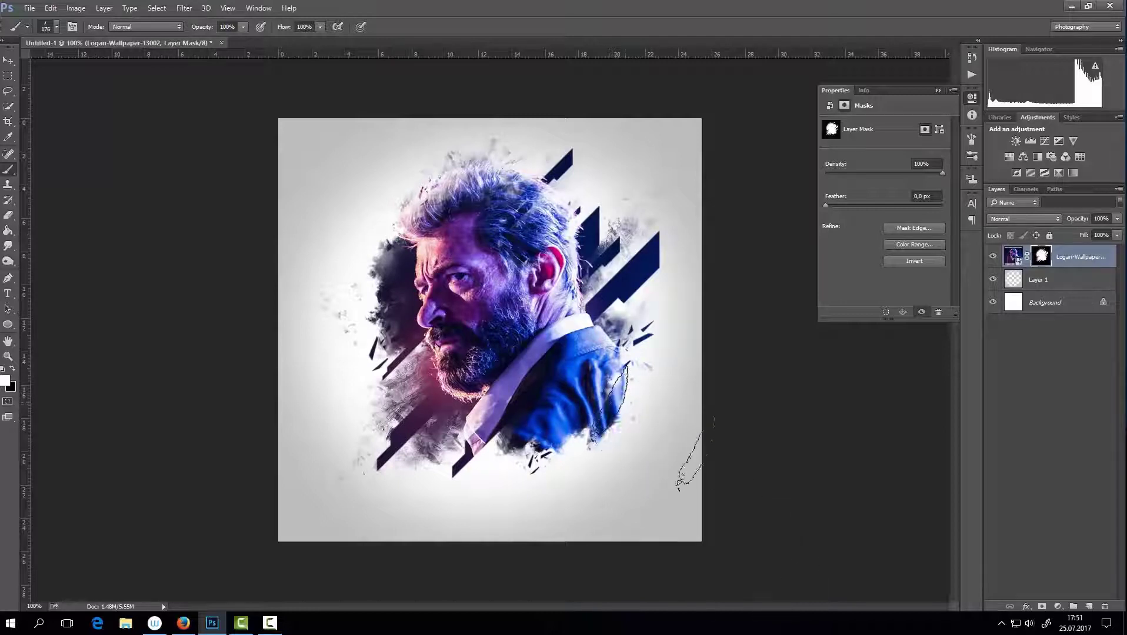
Switch to a 148 px curved stroke brush, then the 997 brush preset
{"action": "right_click", "coordinate": [618, 396]}
{"action": "left_click", "coordinate": [691, 501]}
{"action": "left_click", "coordinate": [734, 409]}
{"action": "type", "text": "148"}
{"action": "key", "text": "Return"}
{"action": "right_click", "coordinate": [615, 420]}
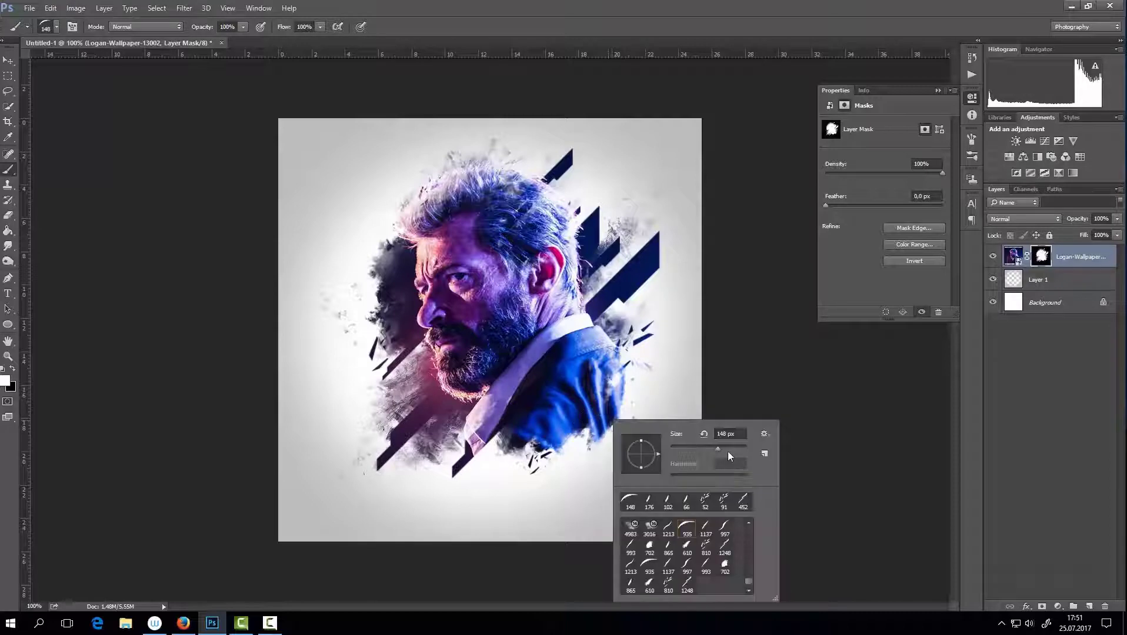
{"action": "left_click", "coordinate": [726, 528]}
{"action": "key", "text": "Return"}
{"action": "right_click", "coordinate": [591, 363]}
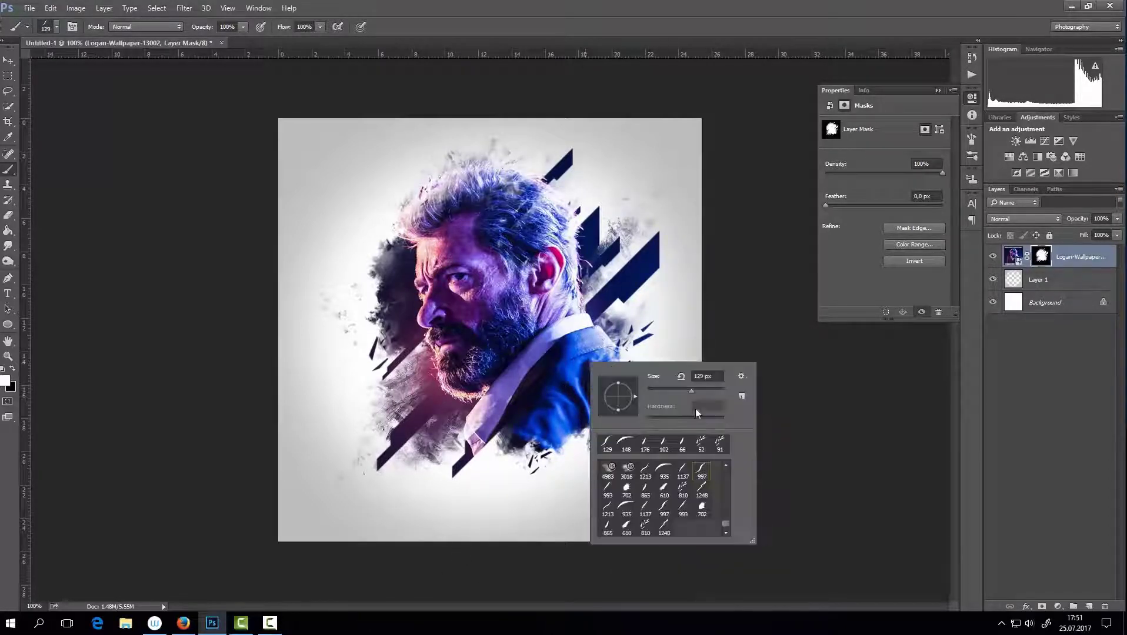
{"action": "key", "text": "Return"}
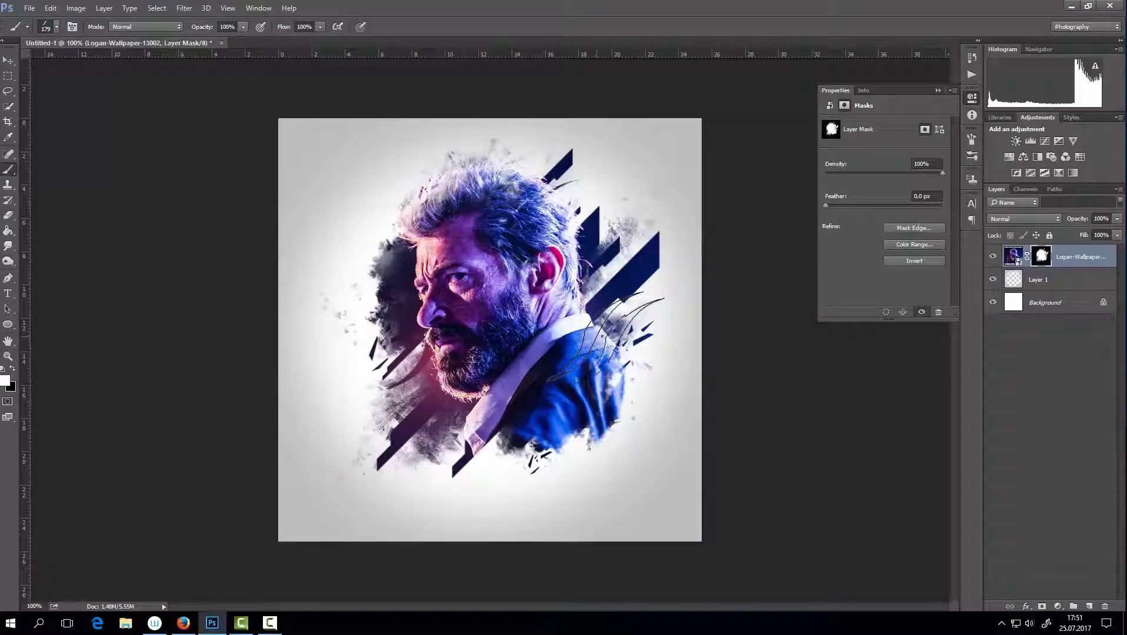
Shrink the brush to 63 px and make red the foreground colour
{"action": "right_click", "coordinate": [602, 337]}
{"action": "key", "text": "Return"}
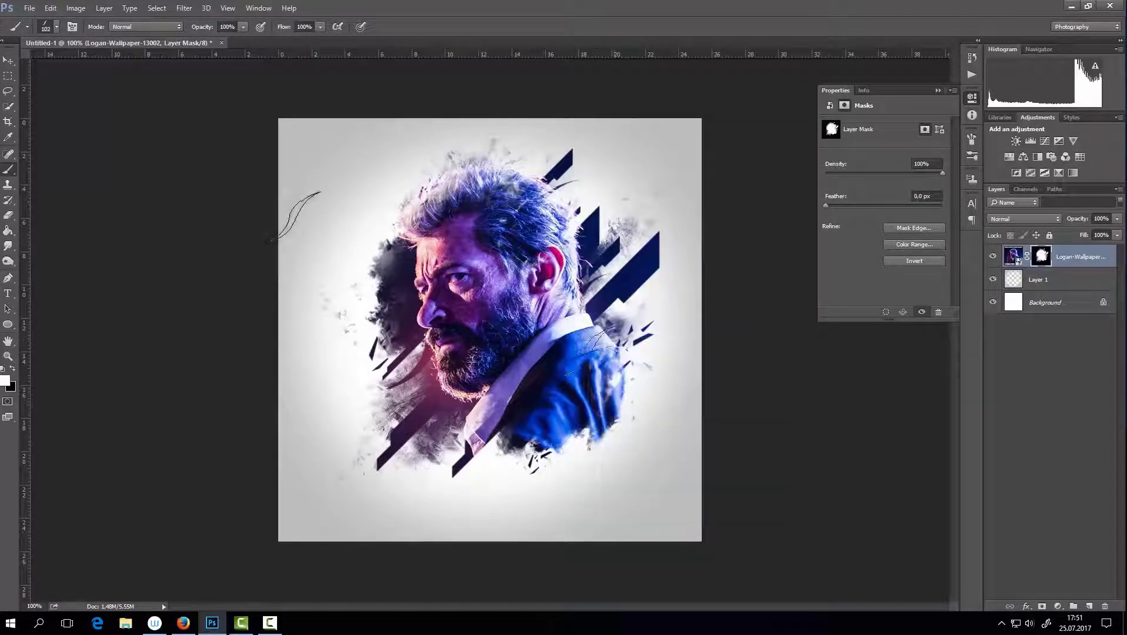
{"action": "right_click", "coordinate": [456, 276]}
{"action": "left_click_drag", "start_coordinate": [542, 304], "coordinate": [536, 304]}
{"action": "key", "text": "Return"}
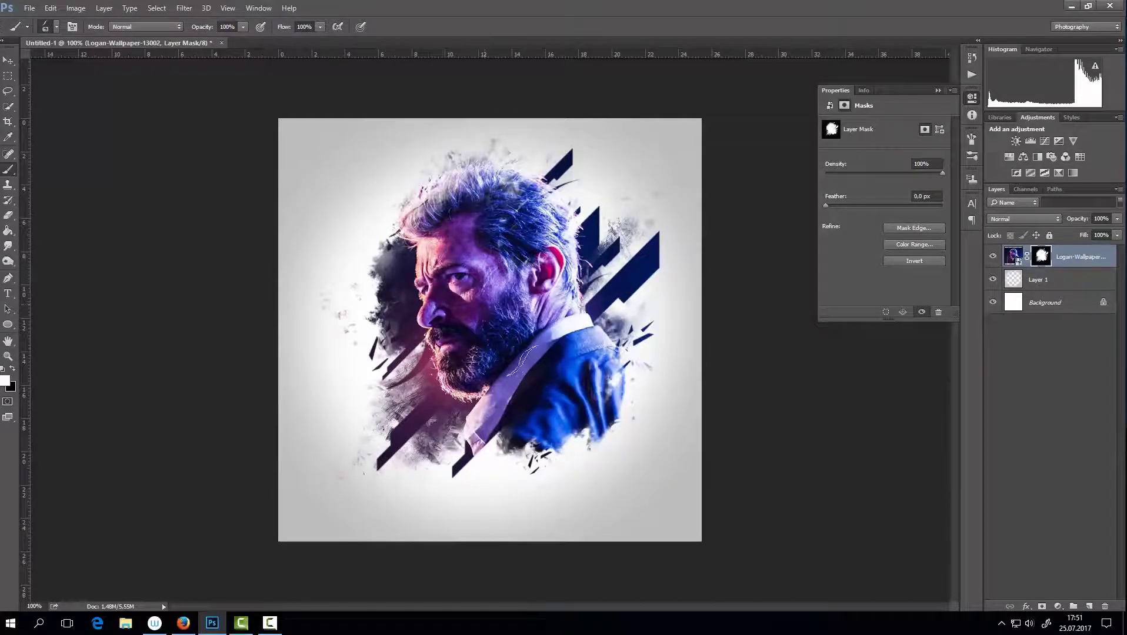
{"action": "right_click", "coordinate": [650, 464]}
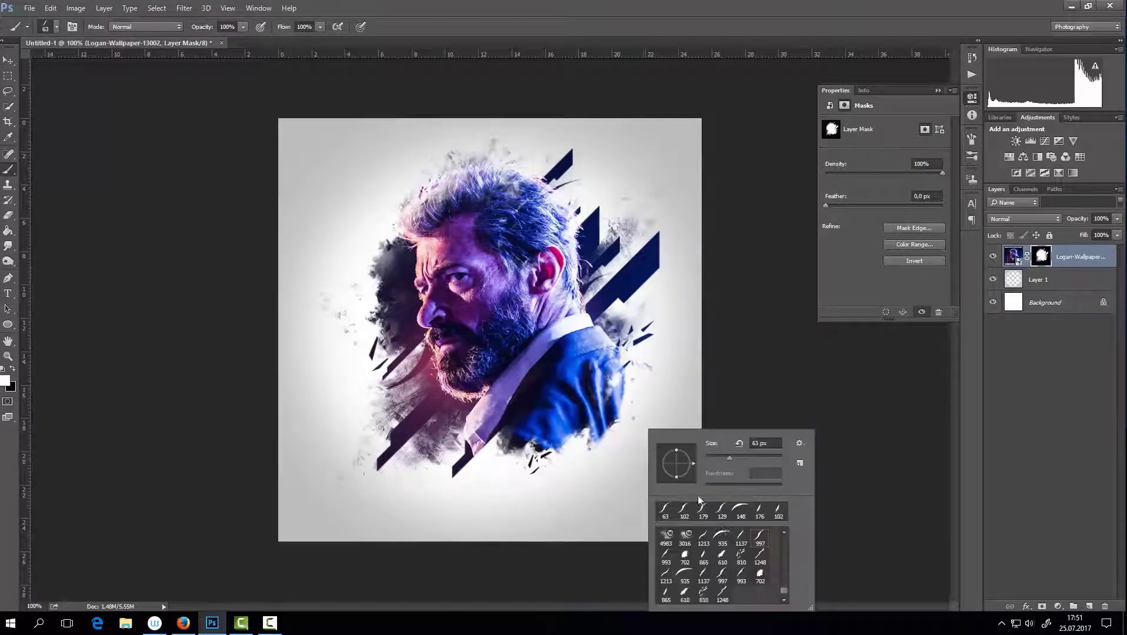
{"action": "left_click", "coordinate": [1049, 411]}
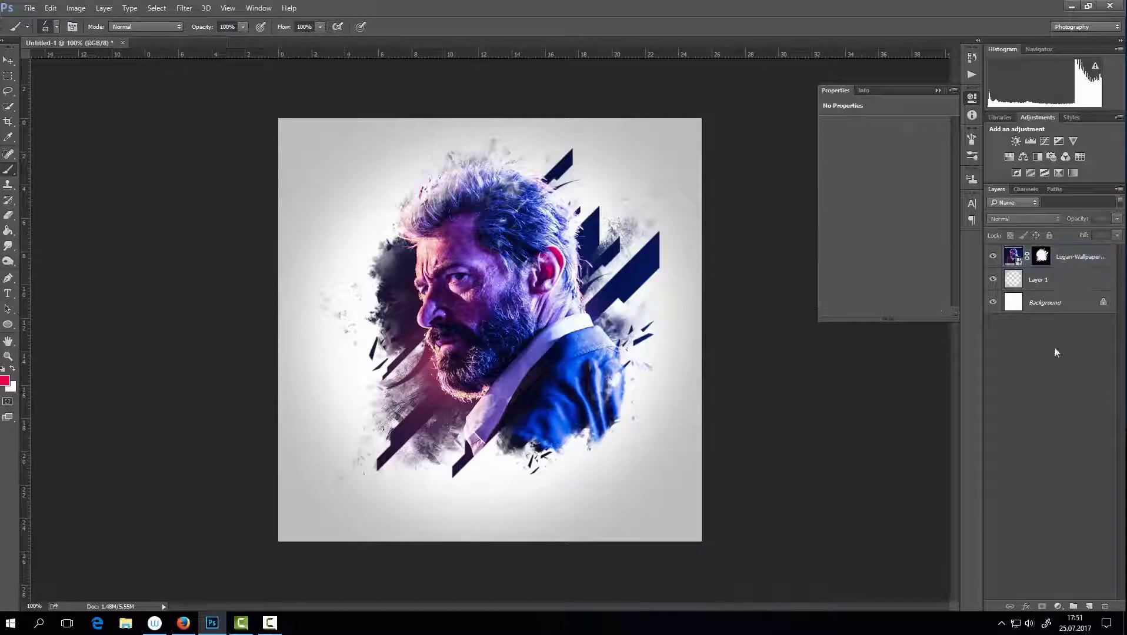
Place red 145.6 pt 'LOGAN' text below the face, load its outline as a selection, and hide it
{"action": "left_click", "coordinate": [1087, 259]}
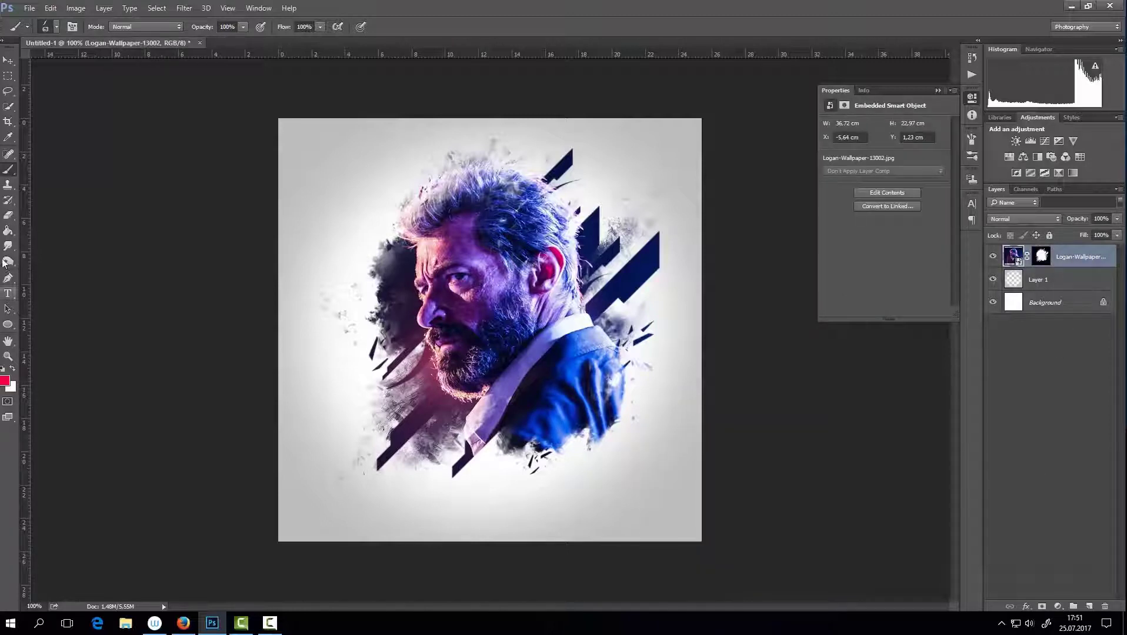
{"action": "left_click", "coordinate": [7, 294]}
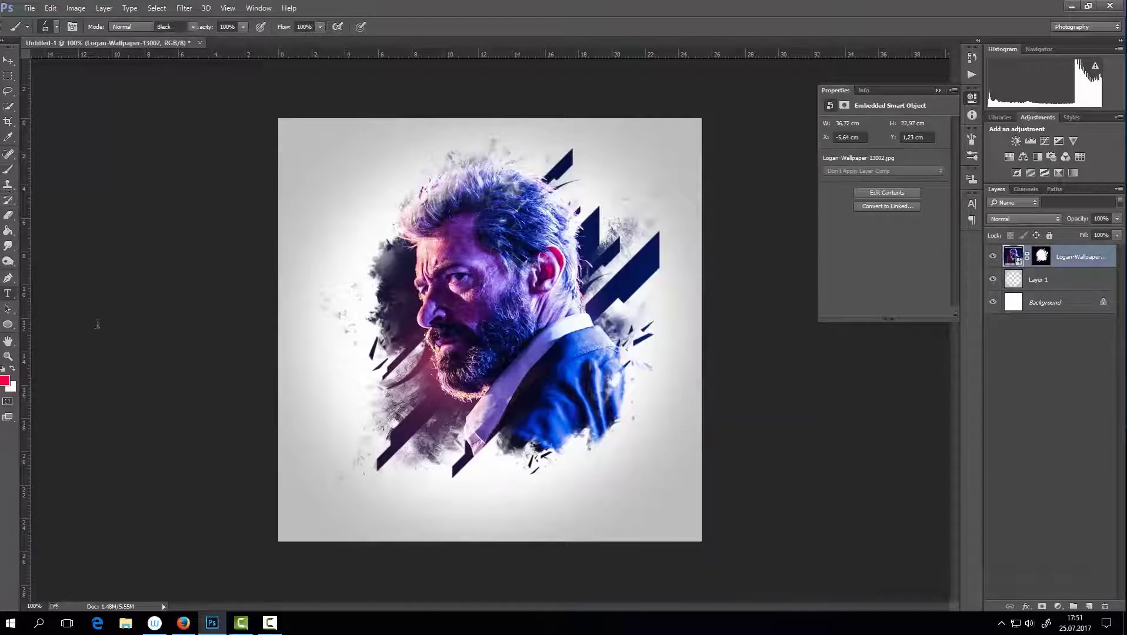
{"action": "left_click", "coordinate": [356, 451]}
{"action": "type", "text": "LOGA"}
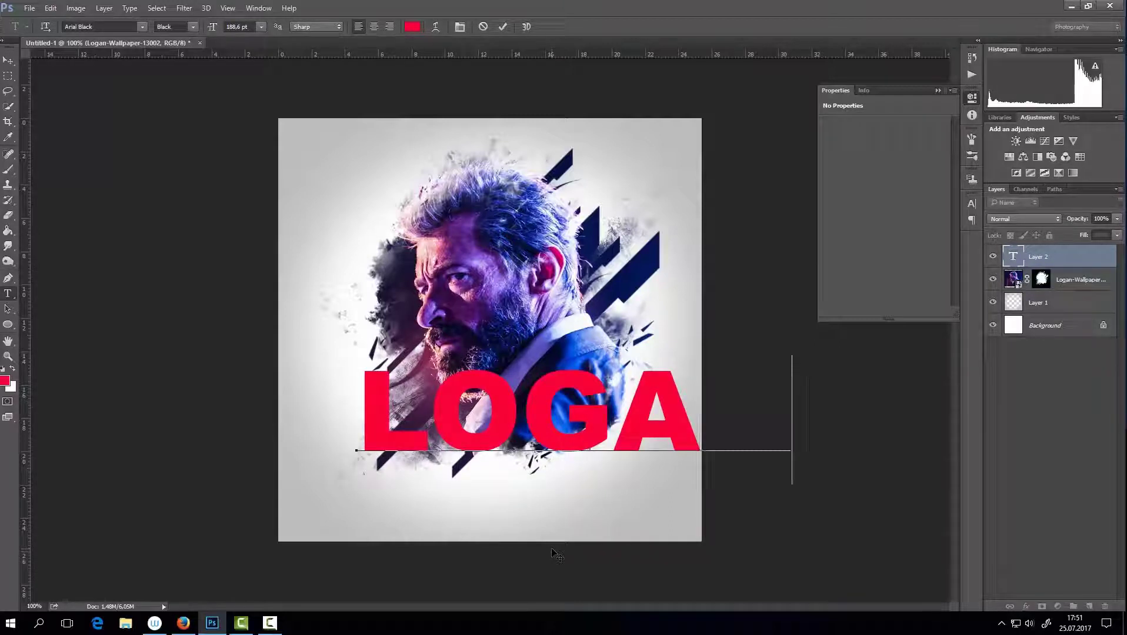
{"action": "key", "text": "ctrl+a"}
{"action": "left_click_drag", "start_coordinate": [213, 29], "coordinate": [189, 27]}
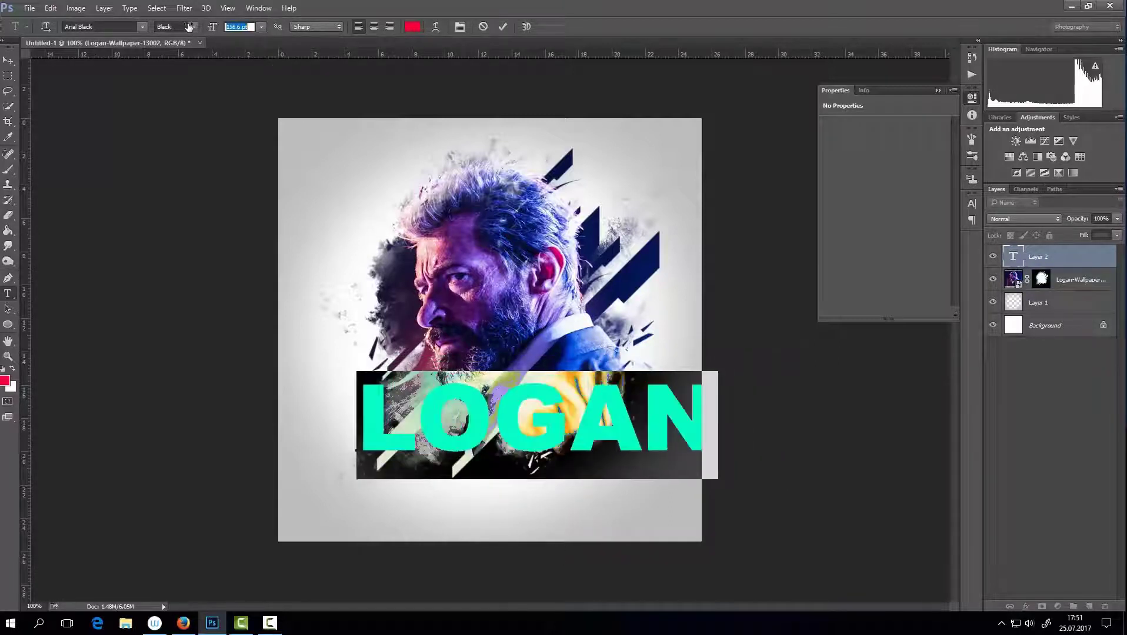
{"action": "left_click", "coordinate": [8, 60]}
{"action": "left_click_drag", "start_coordinate": [585, 432], "coordinate": [577, 442]}
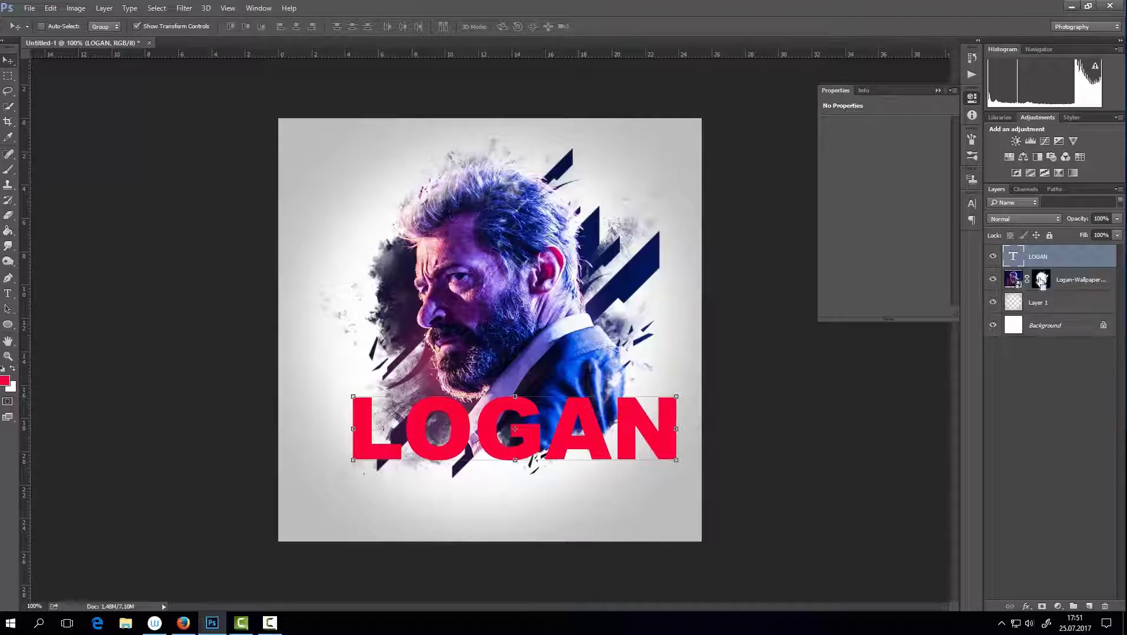
{"action": "left_click", "coordinate": [1013, 256], "text": "ctrl"}
{"action": "left_click", "coordinate": [1041, 279]}
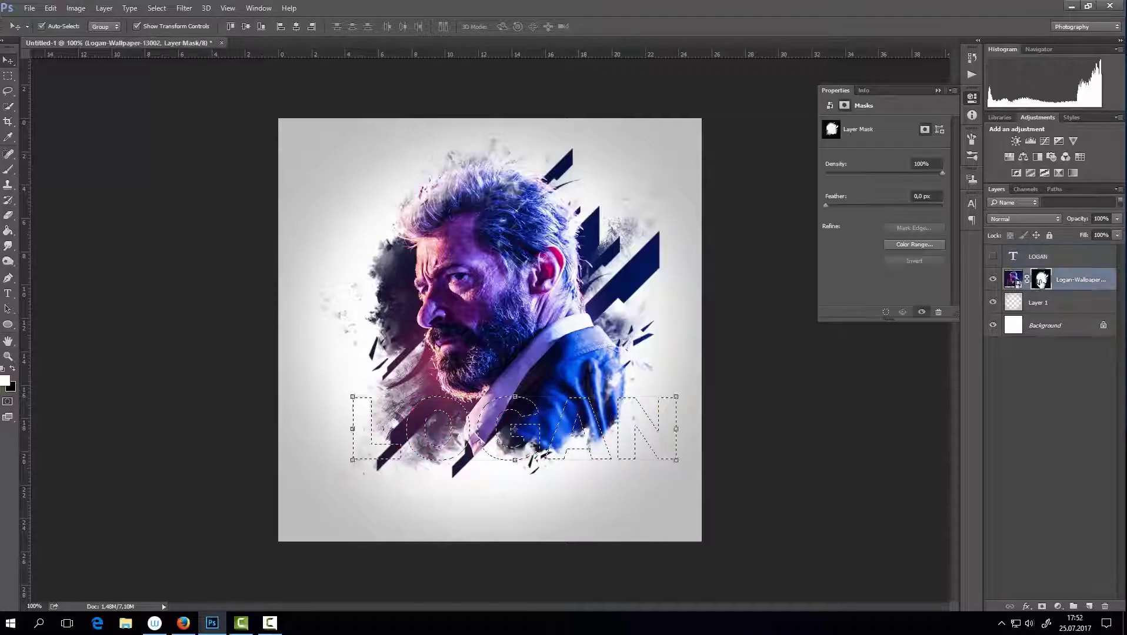
Paint with a 195 px brush over the LOGAN letters to reveal the photo and blue jacket
{"action": "left_click", "coordinate": [8, 169]}
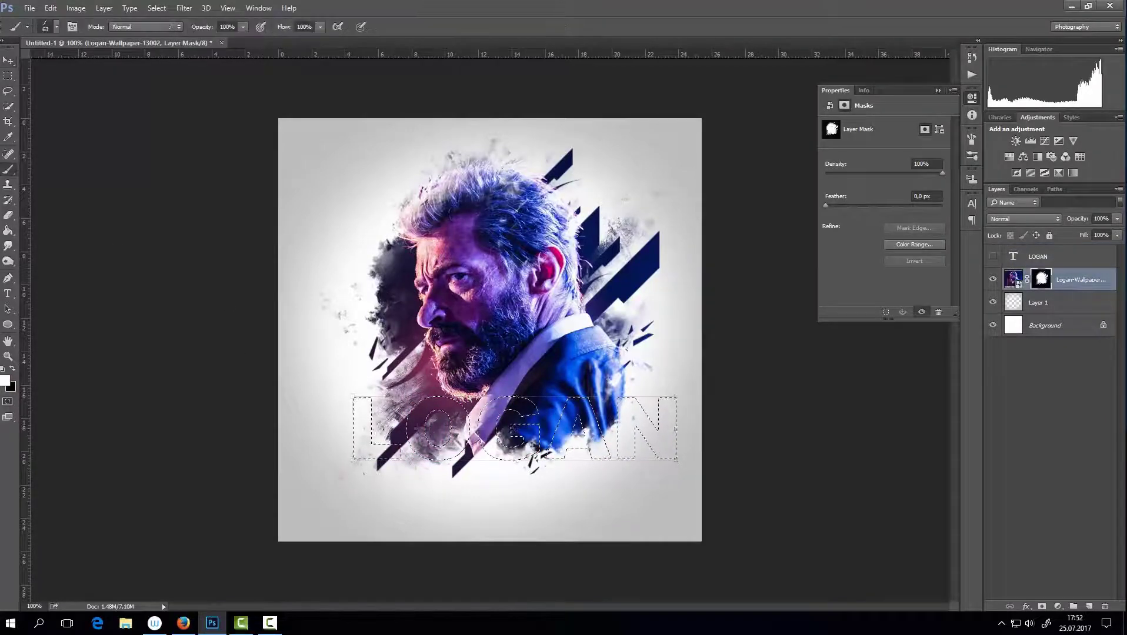
{"action": "right_click", "coordinate": [465, 395]}
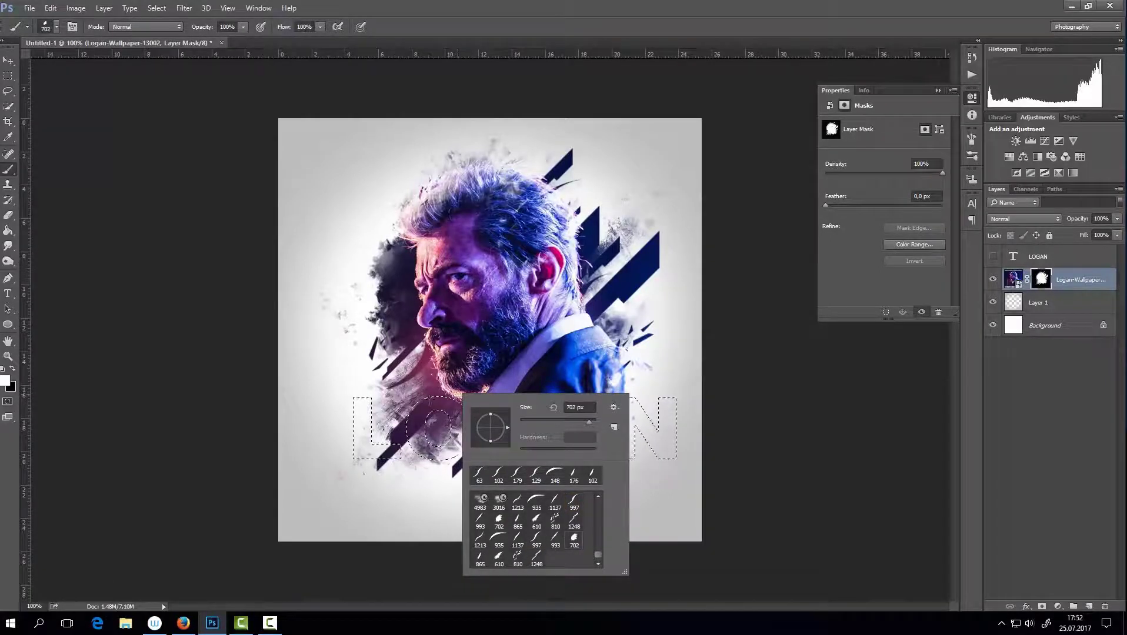
{"action": "left_click_drag", "start_coordinate": [576, 418], "coordinate": [561, 419]}
{"action": "key", "text": "Return"}
{"action": "left_click_drag", "start_coordinate": [376, 436], "coordinate": [612, 441]}
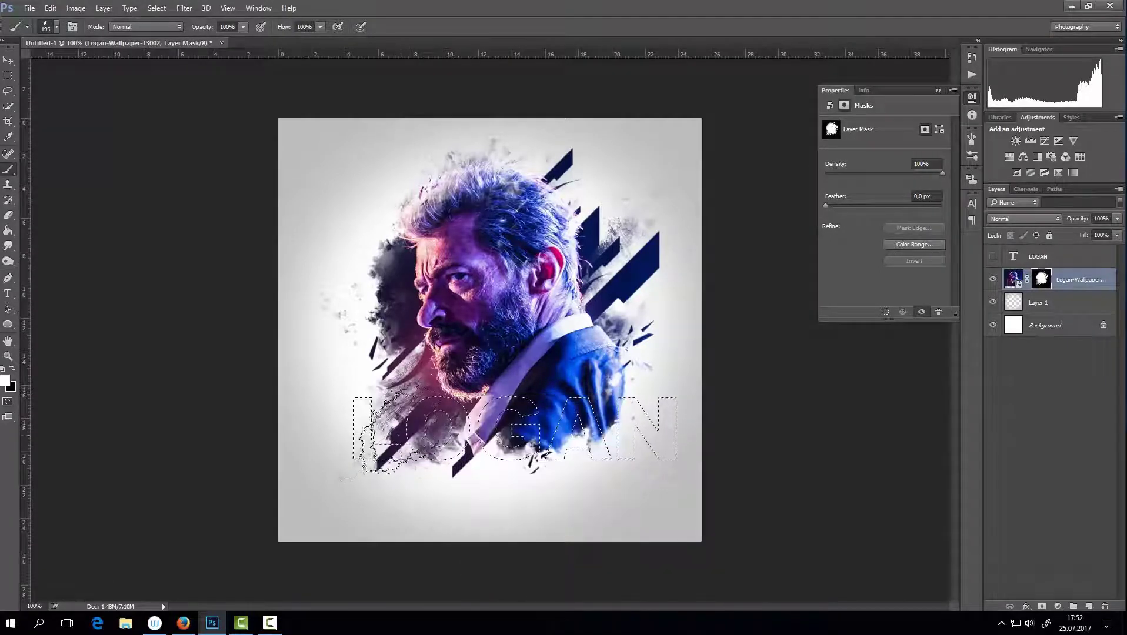
{"action": "left_click_drag", "start_coordinate": [448, 441], "coordinate": [579, 382]}
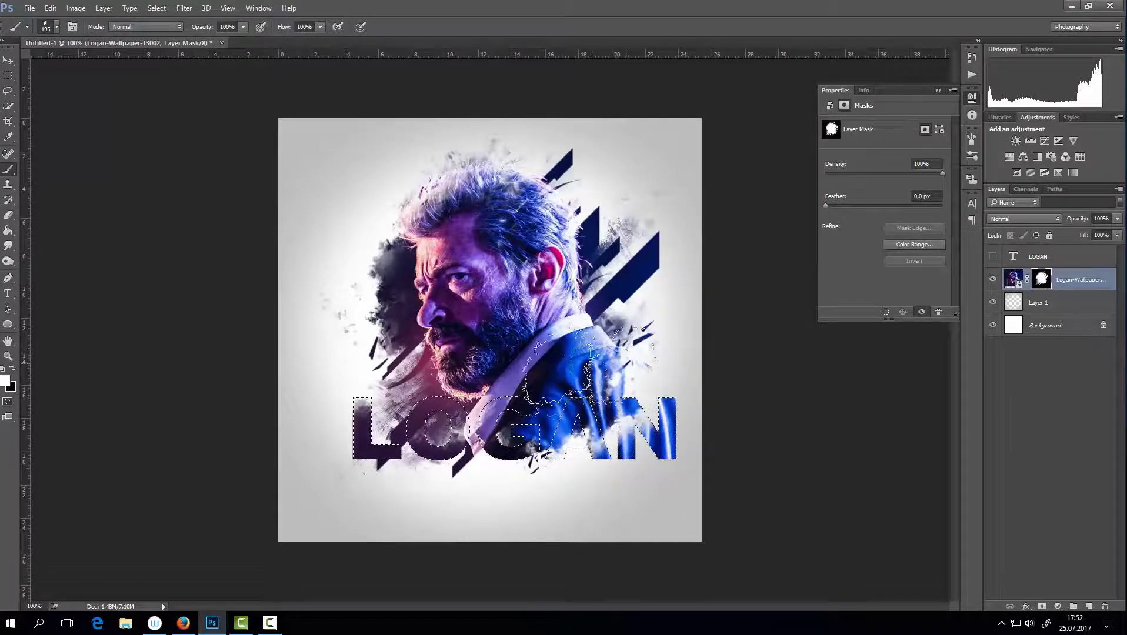
Deselect and restore the LOGAN selection, then show the LOGAN text and open its layer style
{"action": "left_click", "coordinate": [7, 75]}
{"action": "right_click", "coordinate": [415, 214]}
{"action": "left_click", "coordinate": [435, 219]}
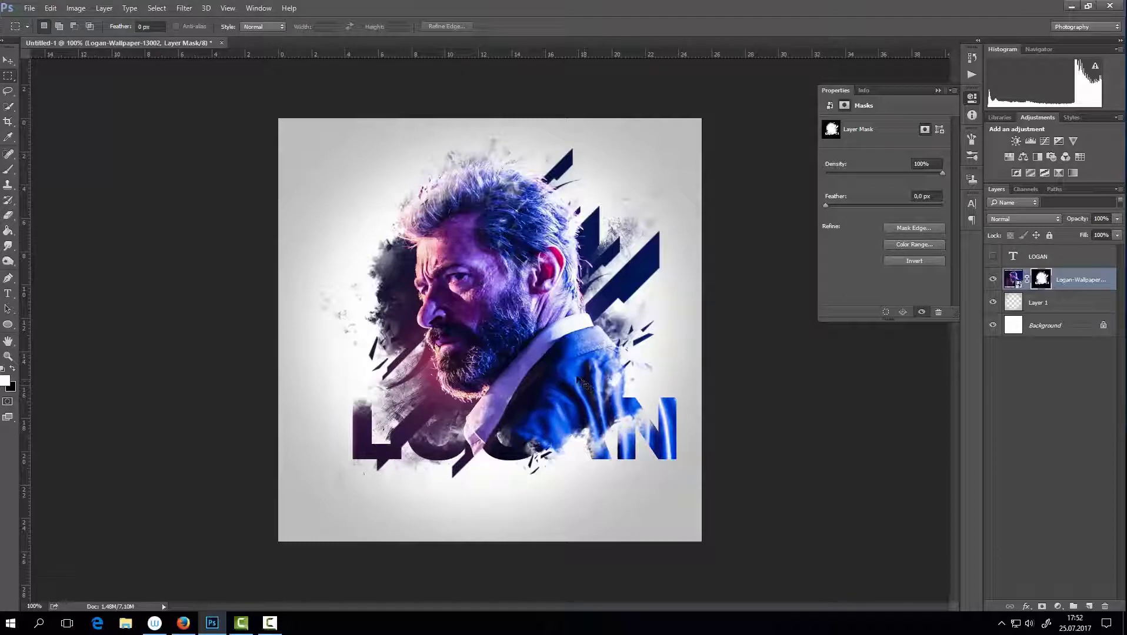
{"action": "key", "text": "ctrl+shift+d"}
{"action": "left_click", "coordinate": [7, 170]}
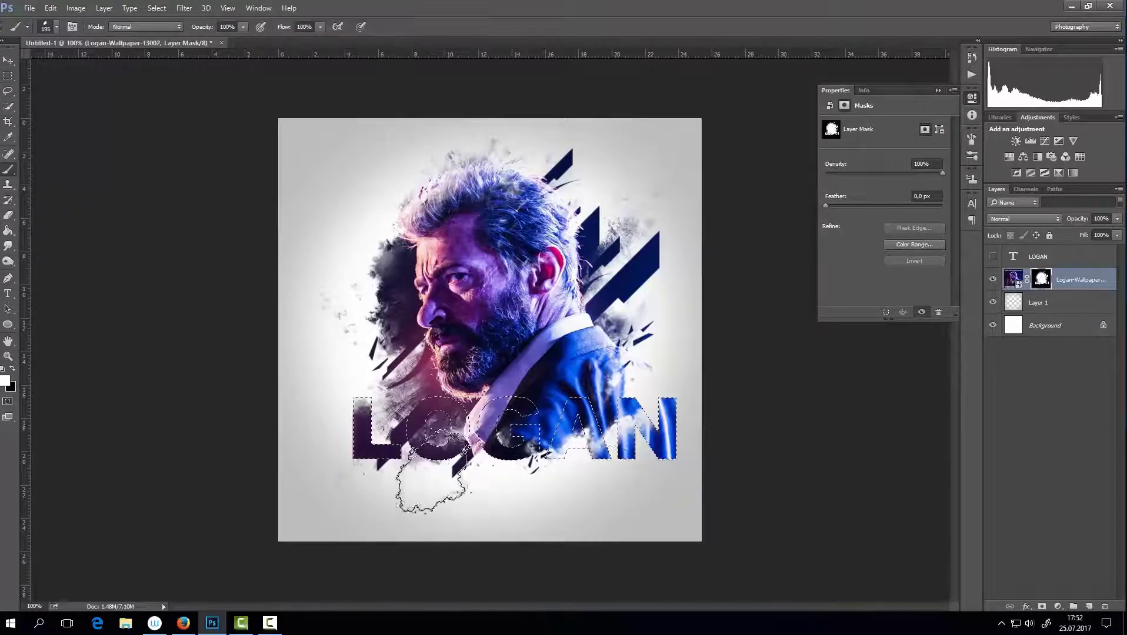
{"action": "left_click", "coordinate": [997, 258]}
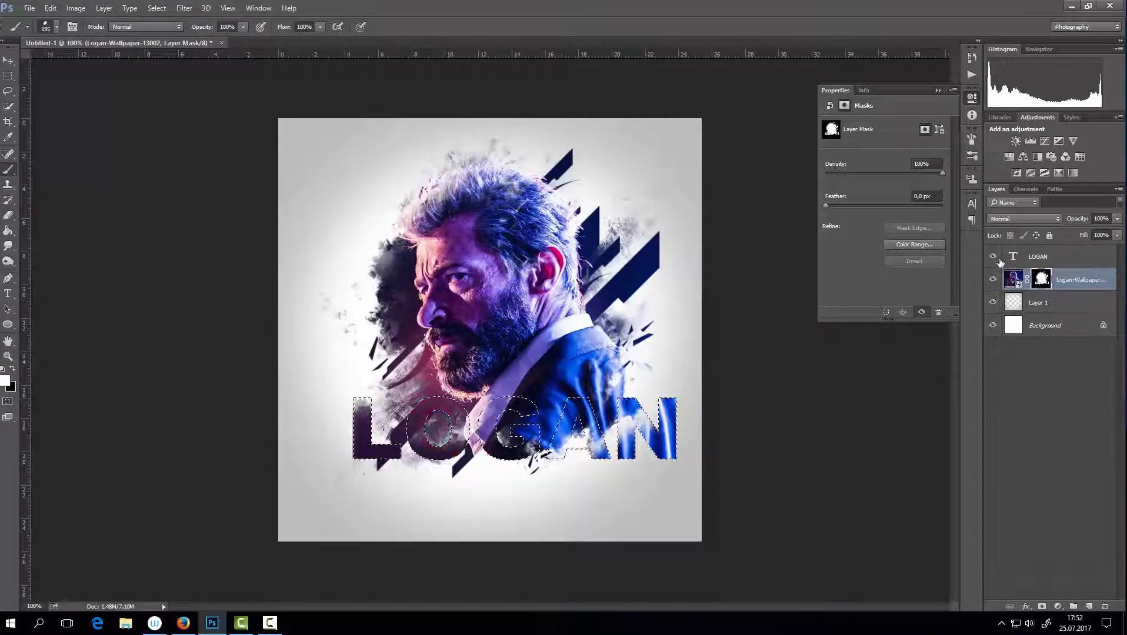
{"action": "double_click", "coordinate": [1082, 256]}
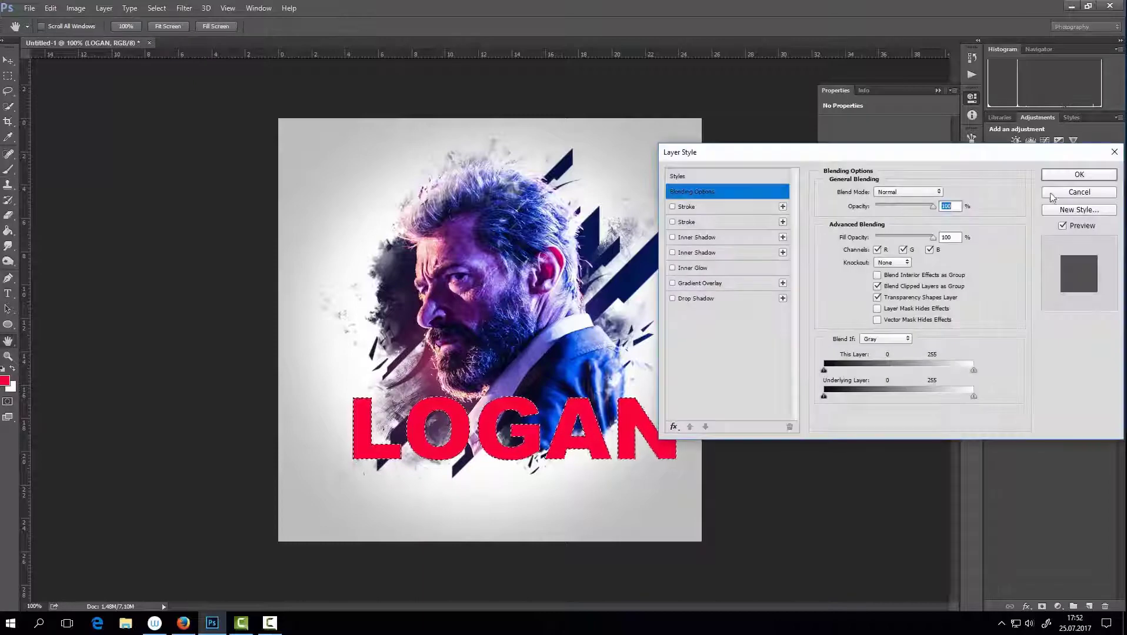
Discard the LOGAN layer style changes and dismiss the rasterize warning
{"action": "left_click", "coordinate": [696, 298]}
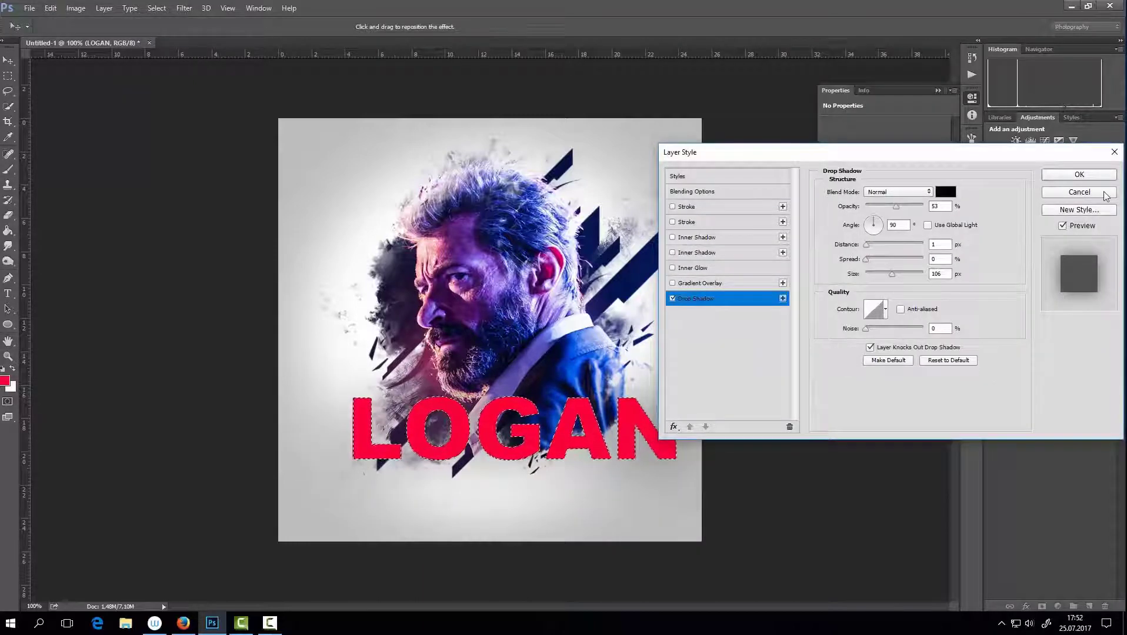
{"action": "left_click", "coordinate": [1098, 194]}
{"action": "left_click", "coordinate": [728, 260]}
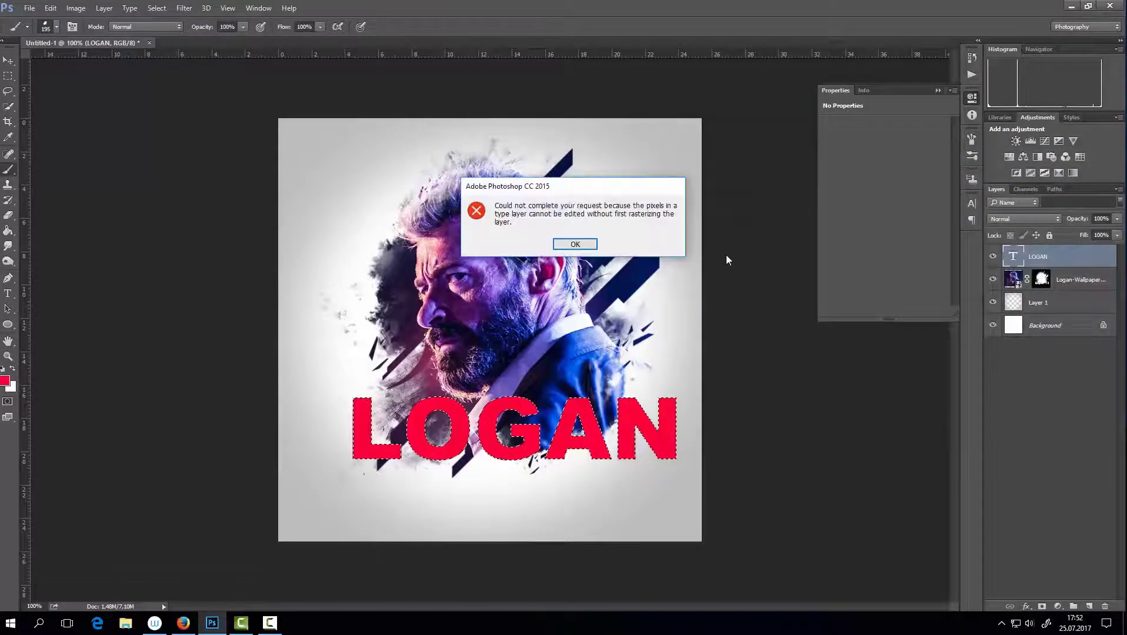
{"action": "left_click", "coordinate": [575, 243]}
Reload the LOGAN letter shapes as a selection and target the portrait layer's mask
{"action": "key", "text": "m"}
{"action": "key", "text": "ctrl+d"}
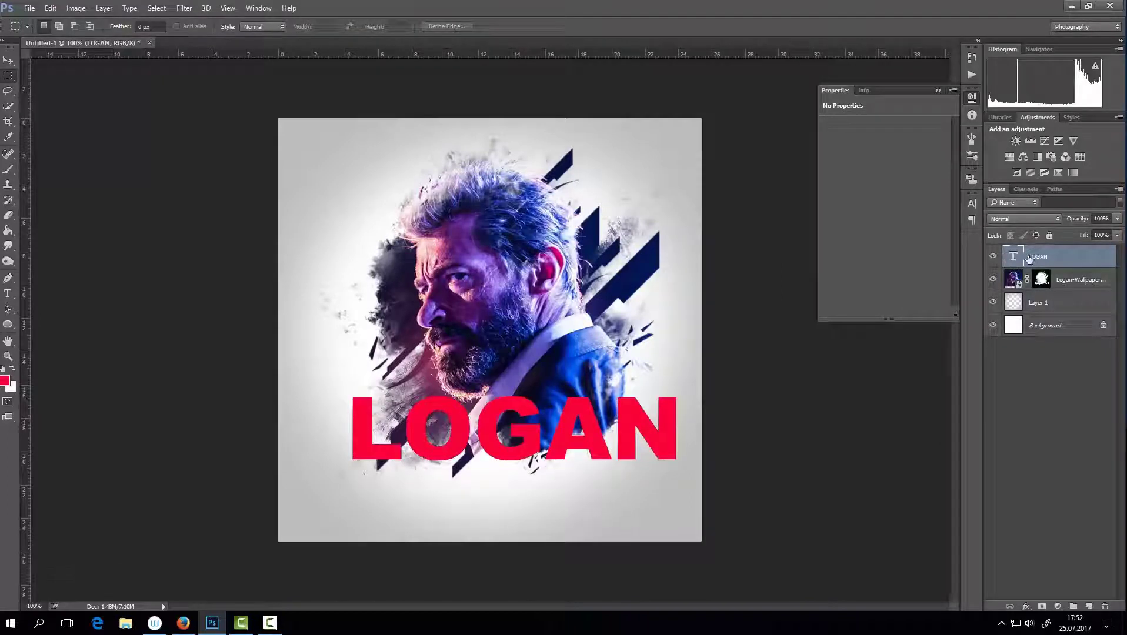
{"action": "left_click", "coordinate": [1029, 259], "text": "ctrl"}
{"action": "left_click", "coordinate": [1041, 280]}
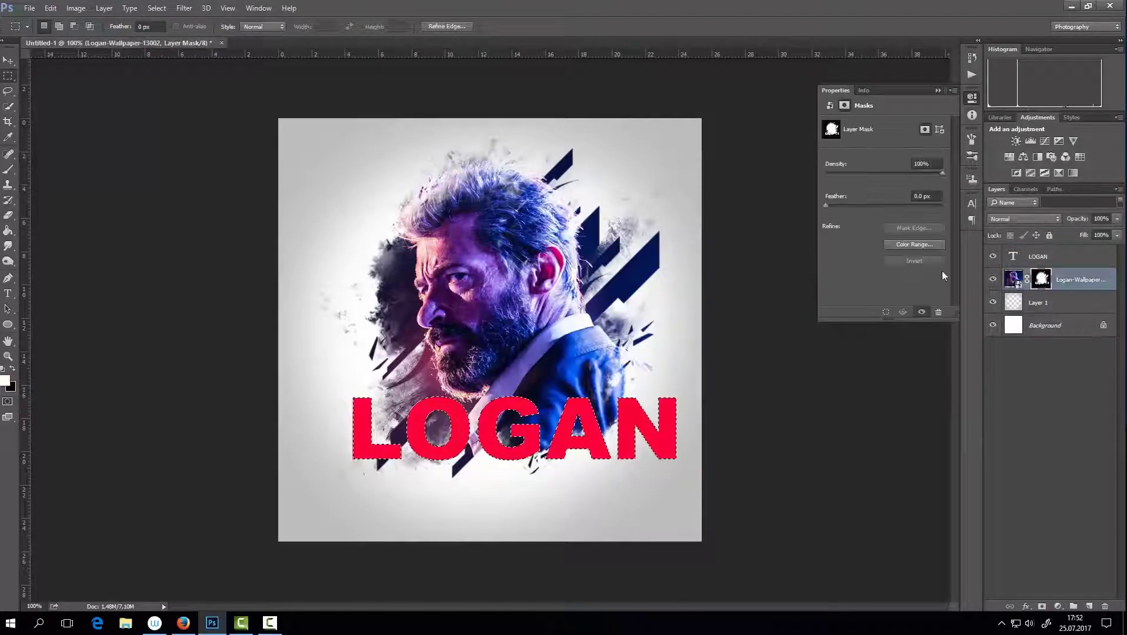
{"action": "left_click", "coordinate": [5, 169]}
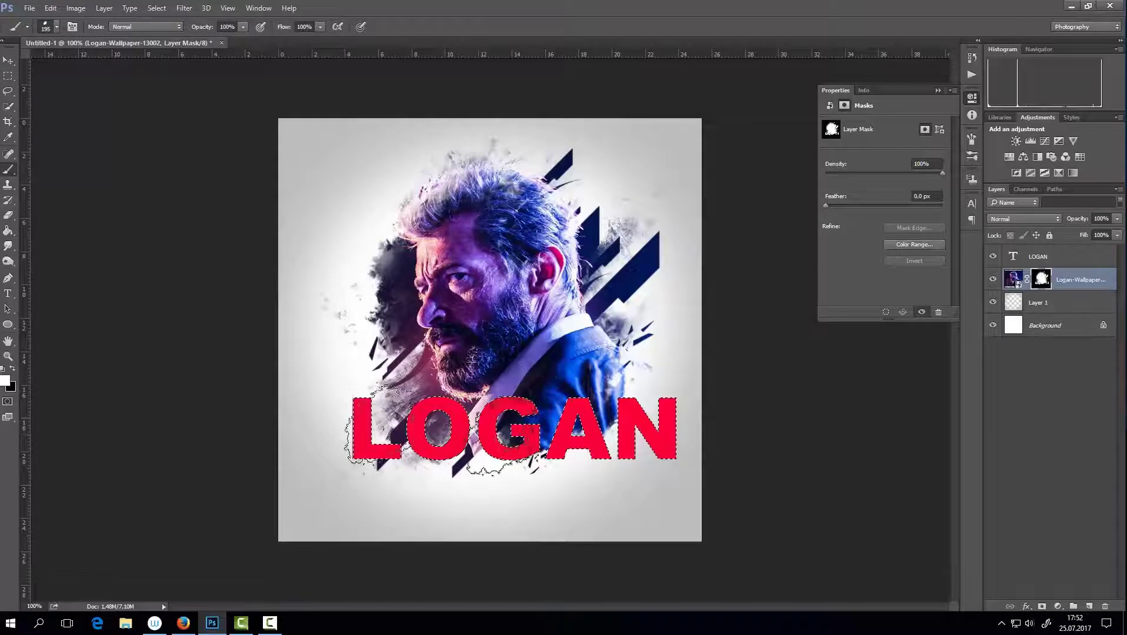
Deselect the lettering outline and hide the red LOGAN text layer
{"action": "left_click", "coordinate": [7, 75]}
{"action": "right_click", "coordinate": [446, 230]}
{"action": "left_click", "coordinate": [480, 237]}
{"action": "left_click", "coordinate": [993, 256]}
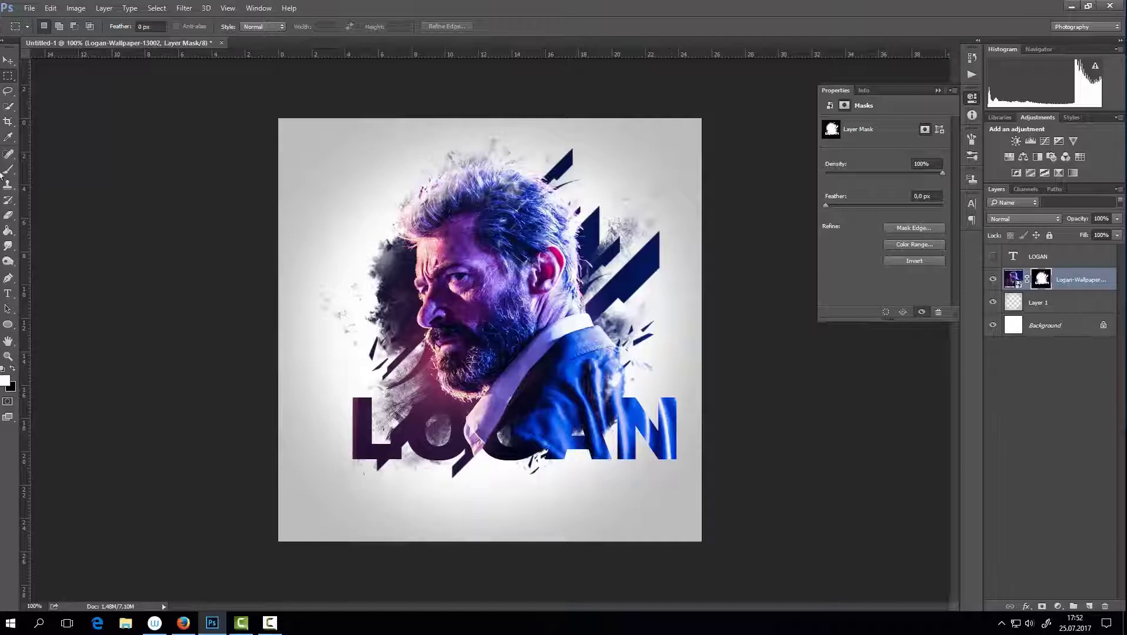
{"action": "left_click", "coordinate": [8, 213]}
Check the whole artwork, then nudge the masked portrait slightly left and up with the Move tool
{"action": "key", "text": "b"}
{"action": "key", "text": "x"}
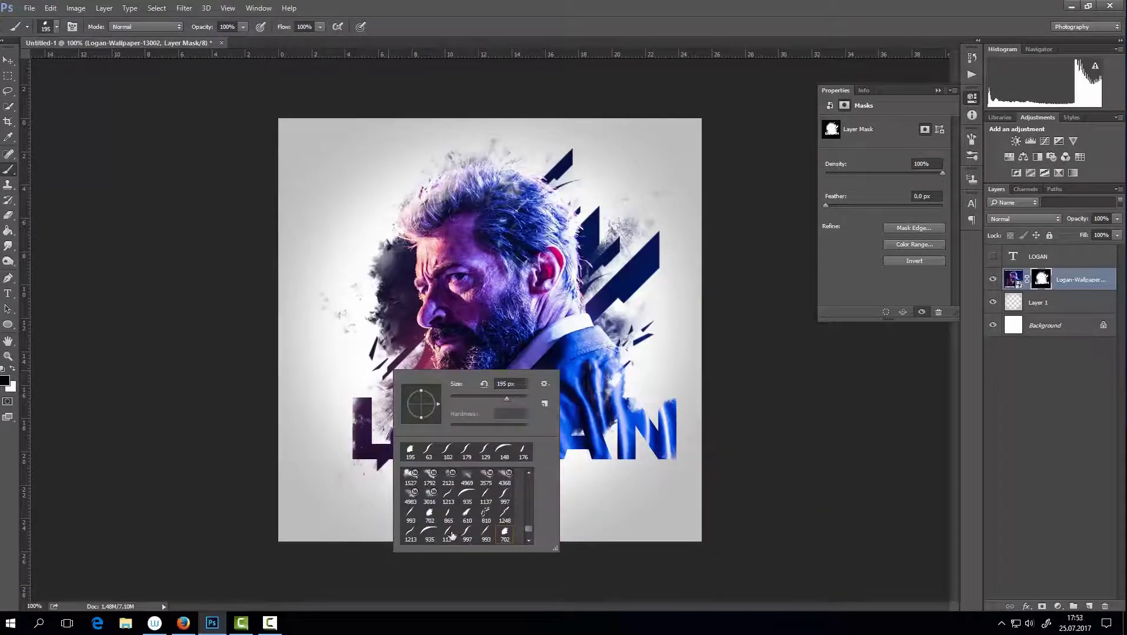
{"action": "key", "text": "Escape"}
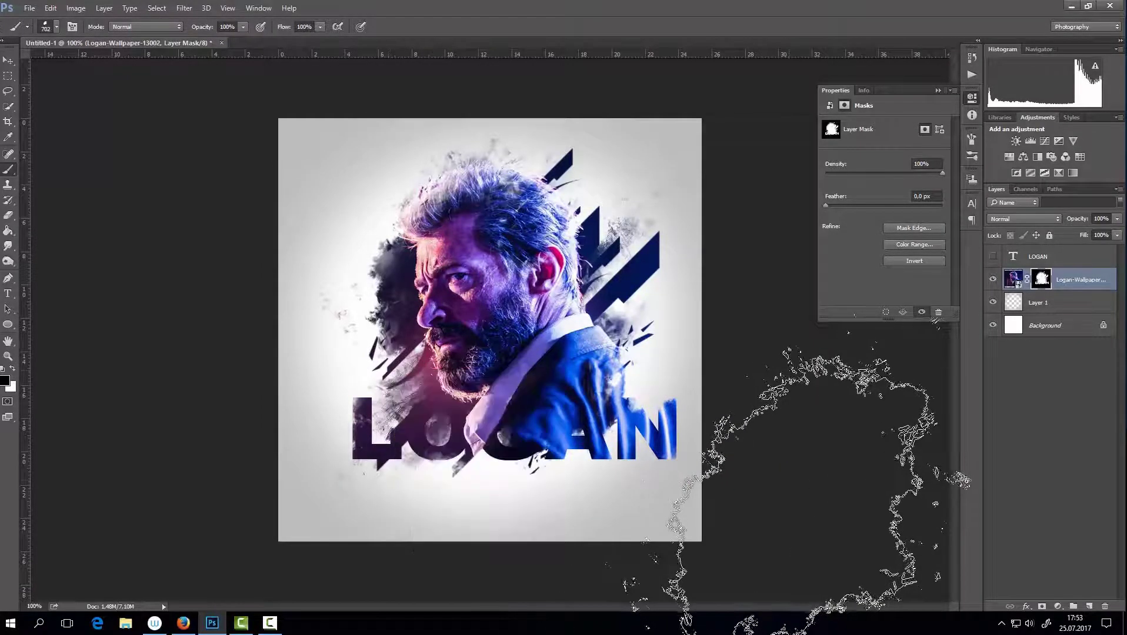
{"action": "key", "text": "ctrl+minus"}
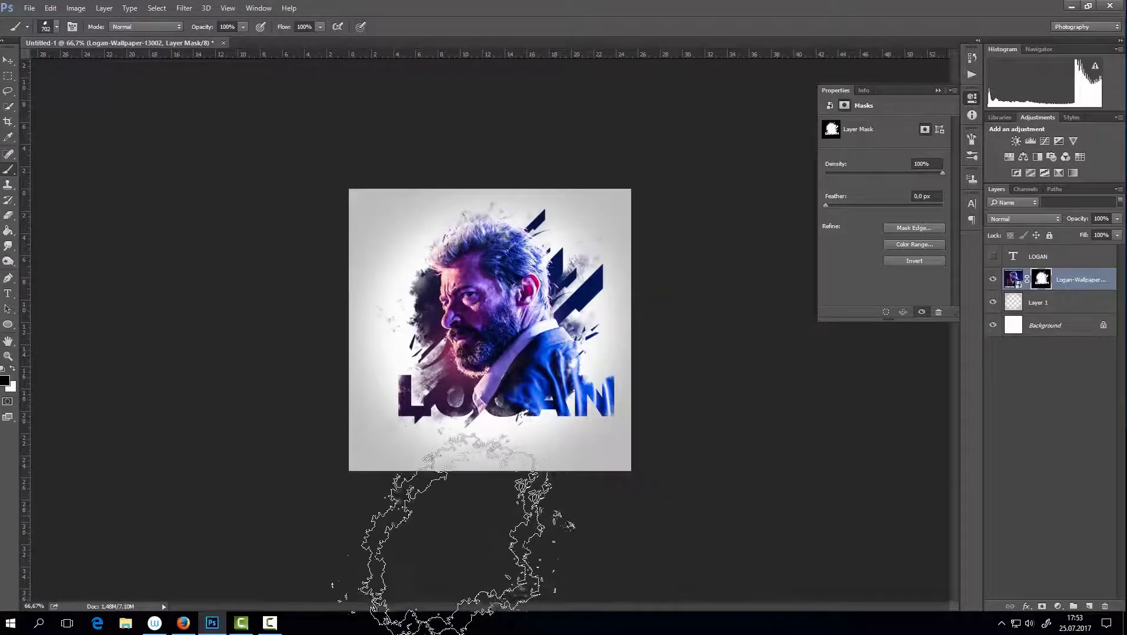
{"action": "key", "text": "ctrl+plus"}
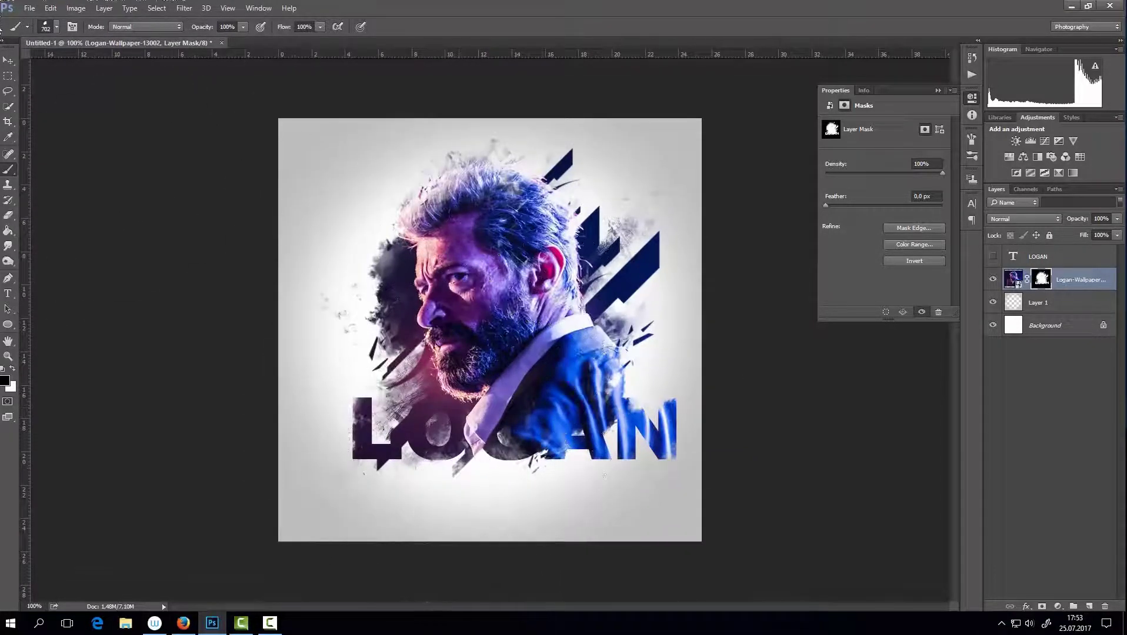
{"action": "left_click", "coordinate": [8, 62]}
{"action": "left_click_drag", "start_coordinate": [564, 325], "coordinate": [518, 353]}
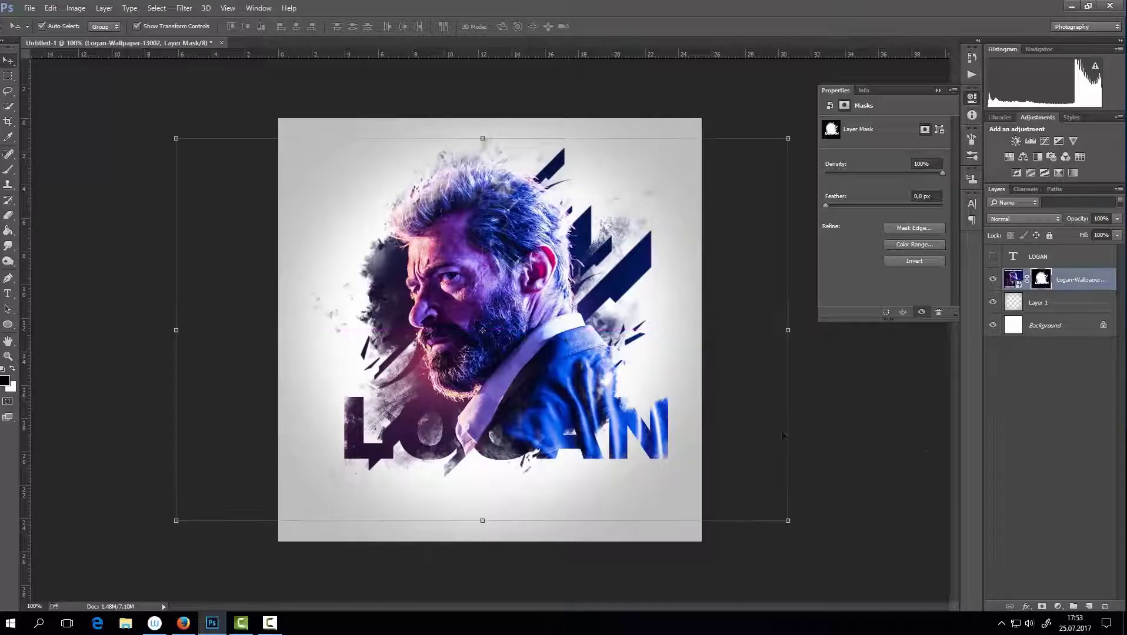
Finish the move and delete the hidden LOGAN text layer
{"action": "left_click", "coordinate": [766, 408]}
{"action": "left_click", "coordinate": [993, 257]}
{"action": "key", "text": "Delete"}
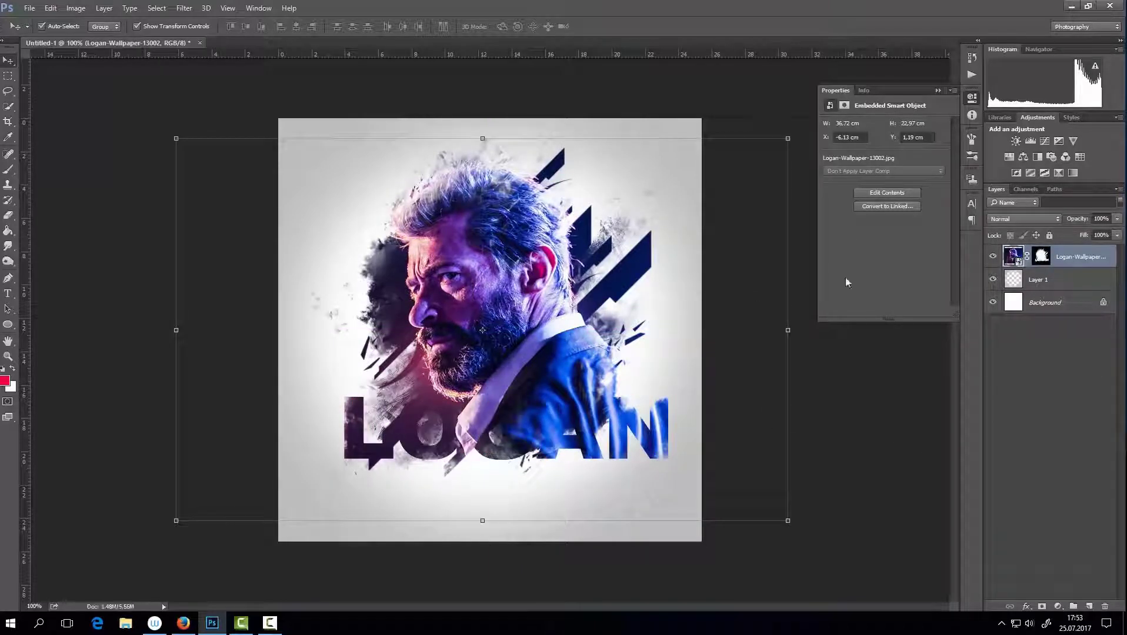
Add a Brightness/Contrast adjustment with slightly more brightness and contrast, clipped to the portrait
{"action": "left_click", "coordinate": [1058, 606]}
{"action": "left_click", "coordinate": [1036, 400]}
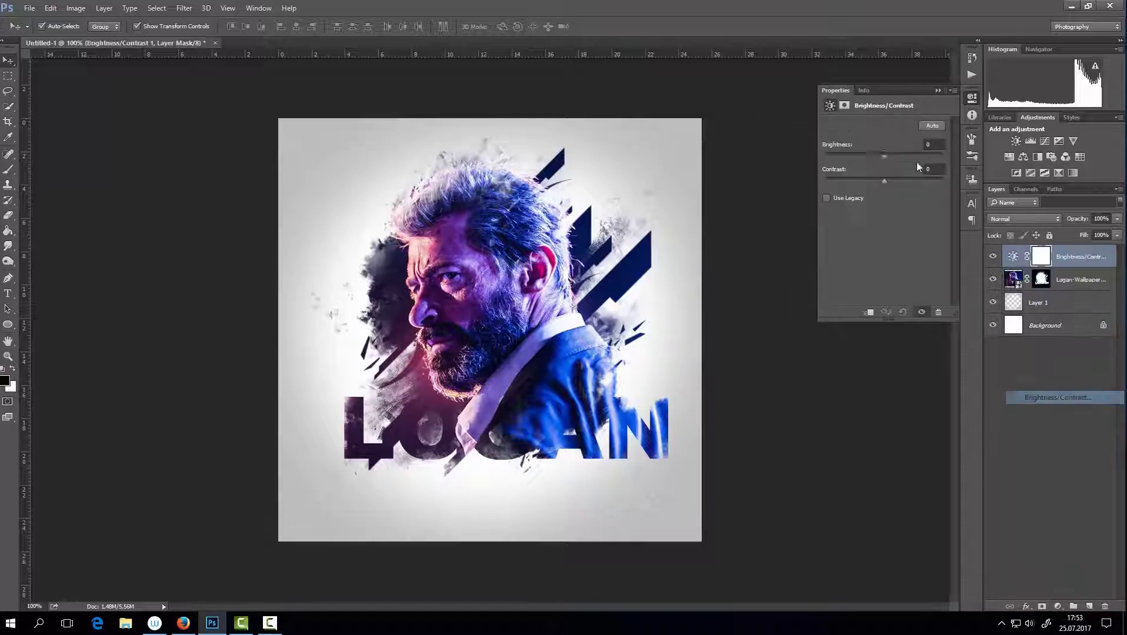
{"action": "left_click_drag", "start_coordinate": [889, 158], "coordinate": [883, 162]}
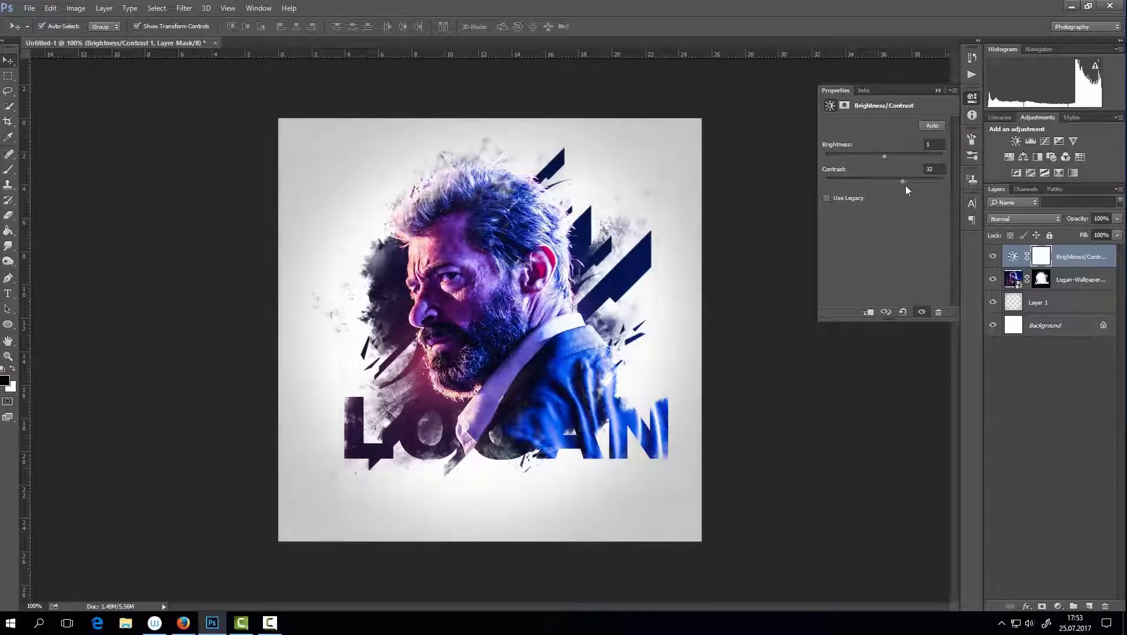
{"action": "left_click_drag", "start_coordinate": [906, 185], "coordinate": [893, 181]}
{"action": "left_click", "coordinate": [869, 311]}
Show Layer 1's gray backdrop, toggle the portrait mask to compare, and nudge the signature up
{"action": "left_click", "coordinate": [992, 302]}
{"action": "left_click", "coordinate": [1053, 302]}
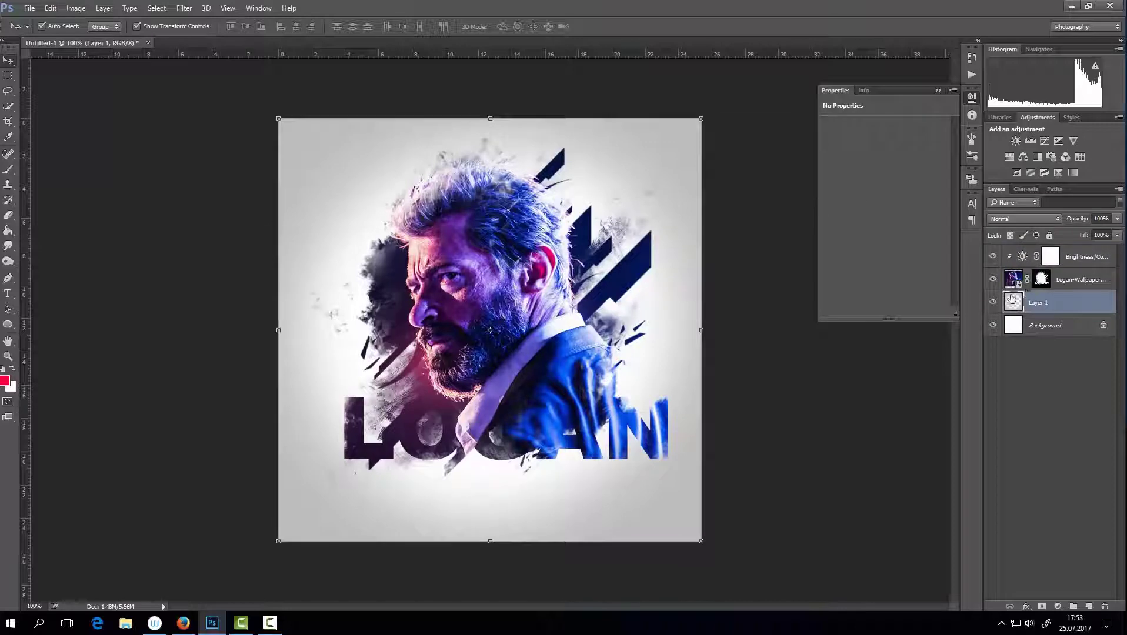
{"action": "left_click", "coordinate": [1063, 359]}
{"action": "left_click", "coordinate": [1089, 262]}
{"action": "left_click", "coordinate": [1044, 336]}
{"action": "left_click", "coordinate": [1041, 279]}
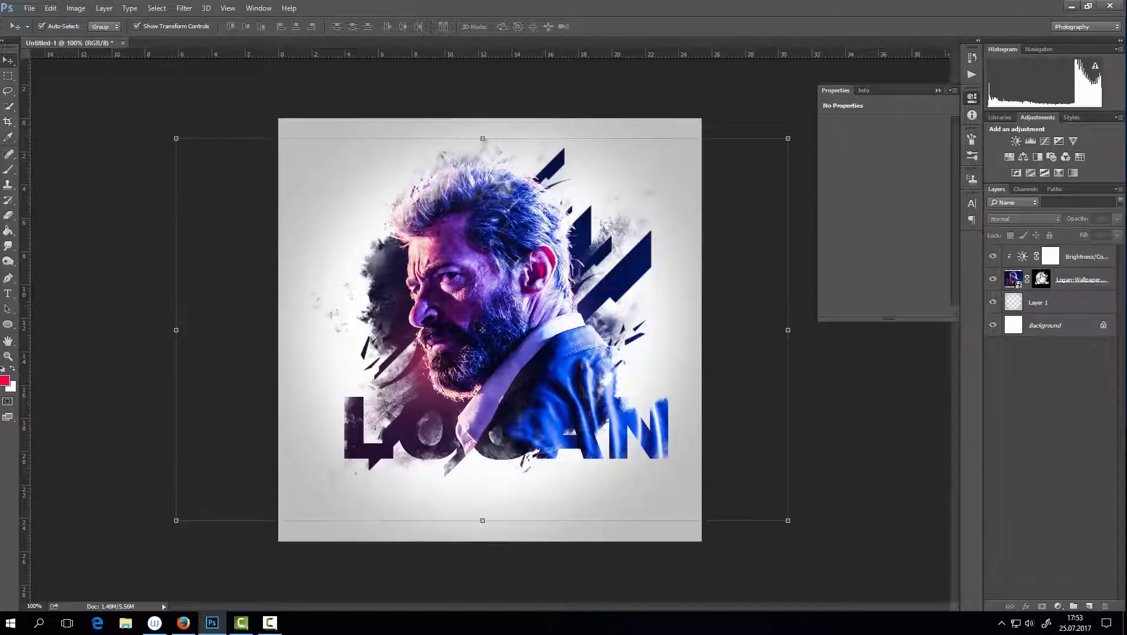
{"action": "left_click", "coordinate": [922, 312]}
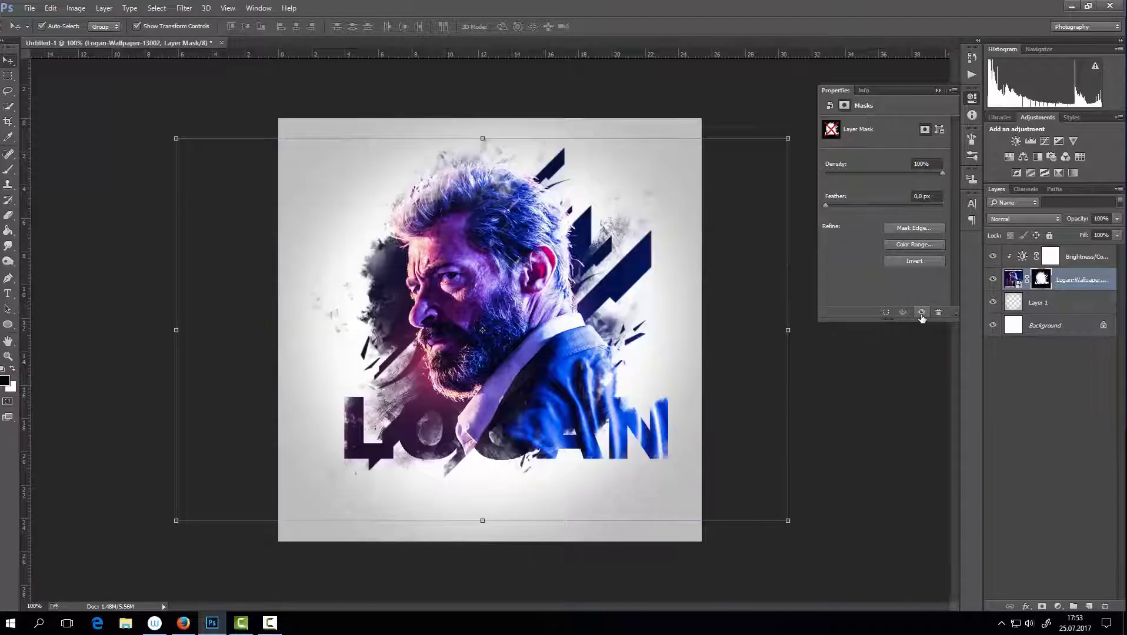
{"action": "left_click", "coordinate": [922, 312]}
{"action": "left_click", "coordinate": [922, 312]}
{"action": "left_click", "coordinate": [1020, 403]}
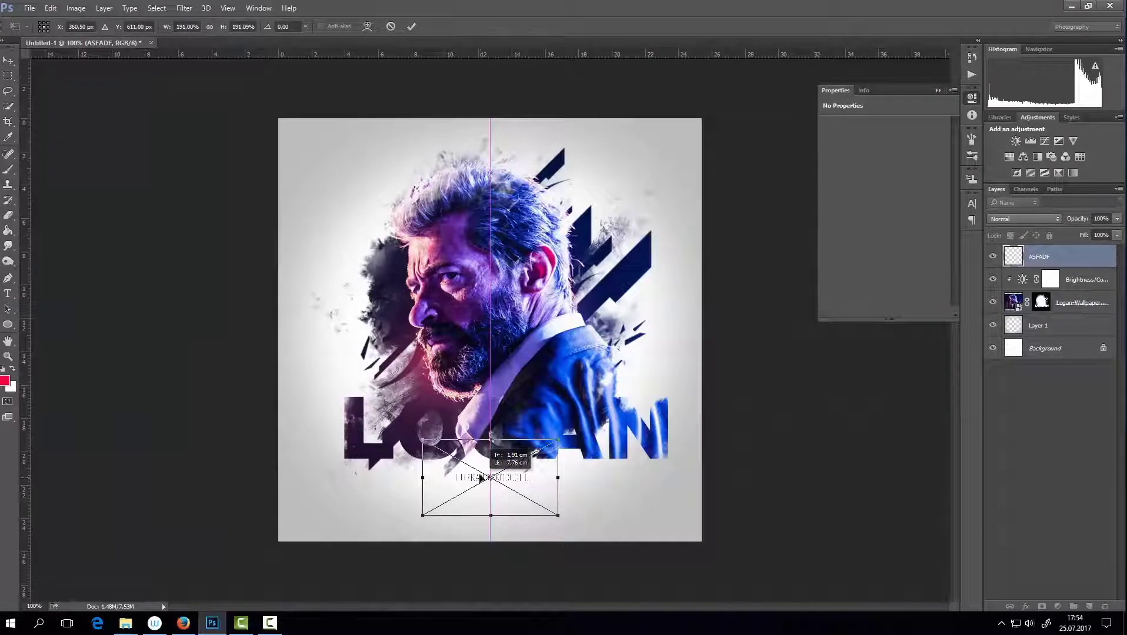
{"action": "left_click_drag", "start_coordinate": [481, 479], "coordinate": [481, 474]}
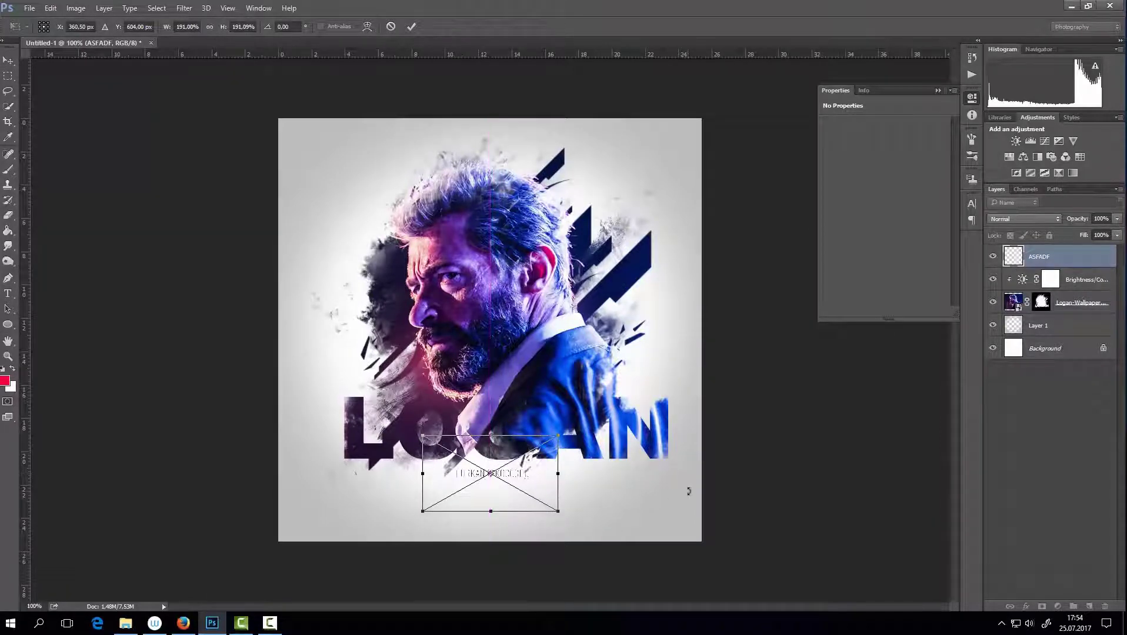
Commit the signature placement and target the portrait's layer mask with the Brush tool
{"action": "key", "text": "Return"}
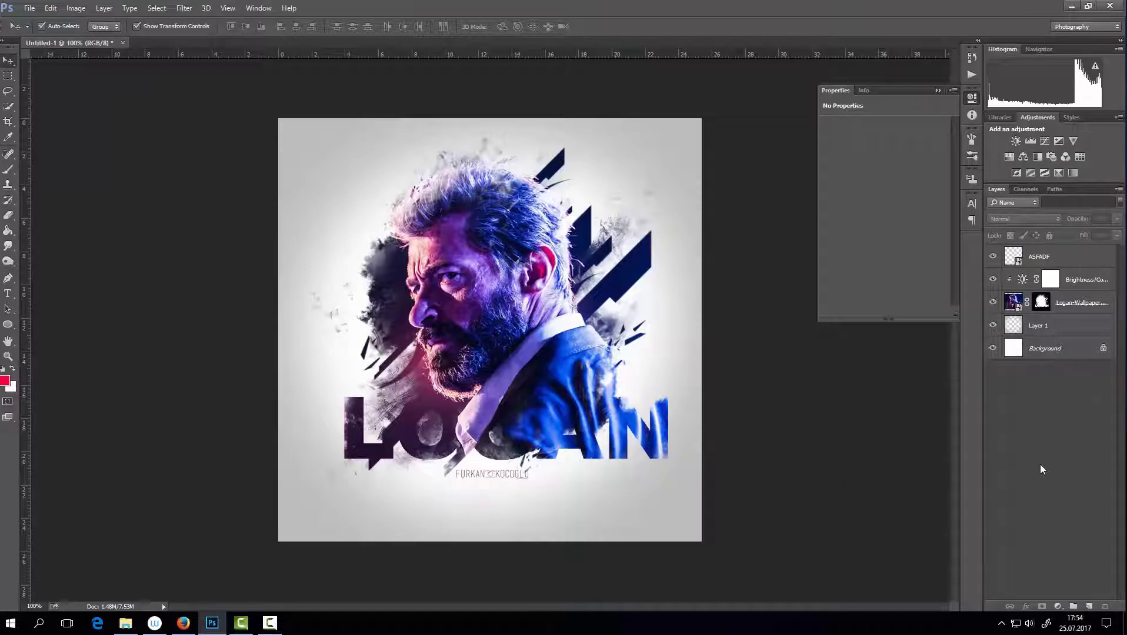
{"action": "left_click", "coordinate": [7, 170]}
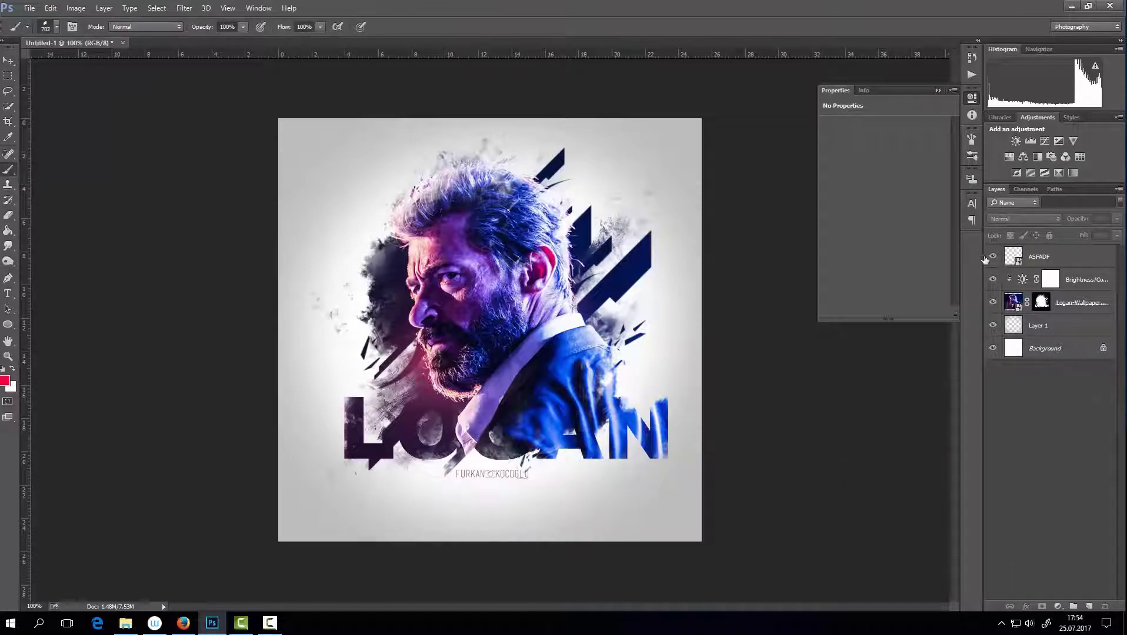
{"action": "left_click", "coordinate": [1042, 303]}
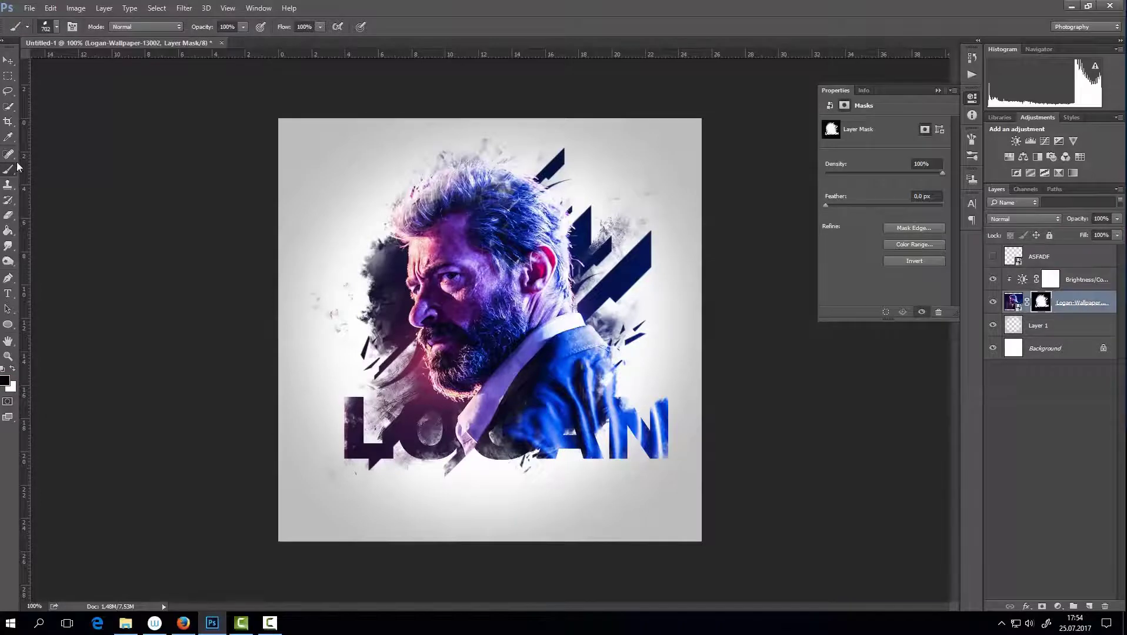
{"action": "left_click", "coordinate": [56, 26]}
Stamp black splatter streaks into the AN letters with the 810 splatter brush at 51 px
{"action": "left_click", "coordinate": [61, 203]}
{"action": "key", "text": "ctrl+plus"}
{"action": "right_click", "coordinate": [741, 391]}
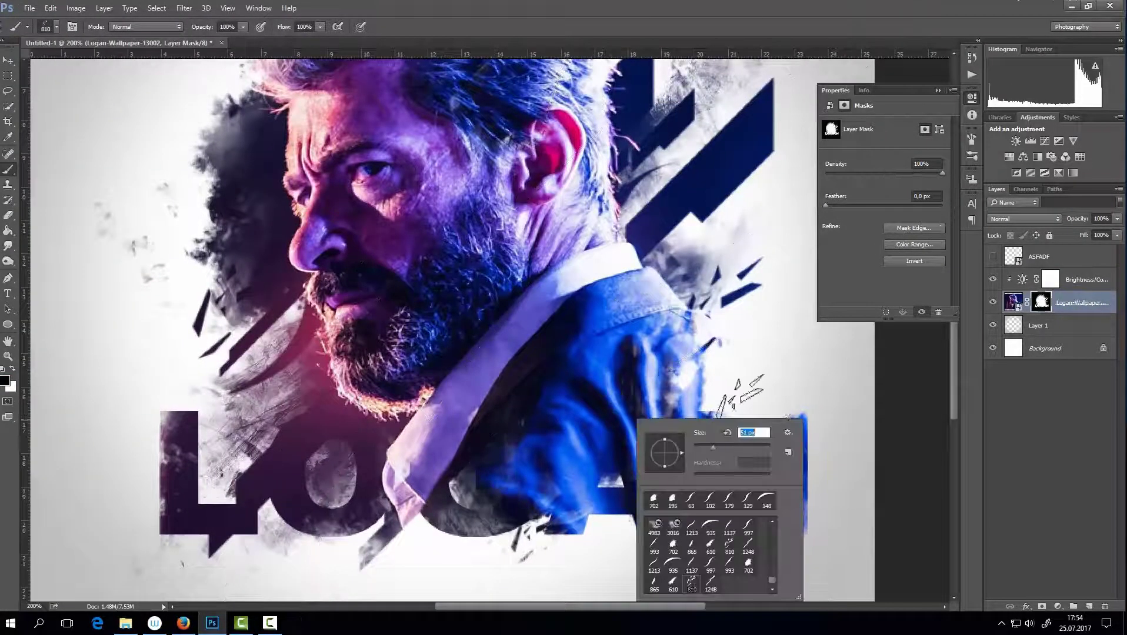
{"action": "key", "text": "Return"}
{"action": "left_click", "coordinate": [668, 544]}
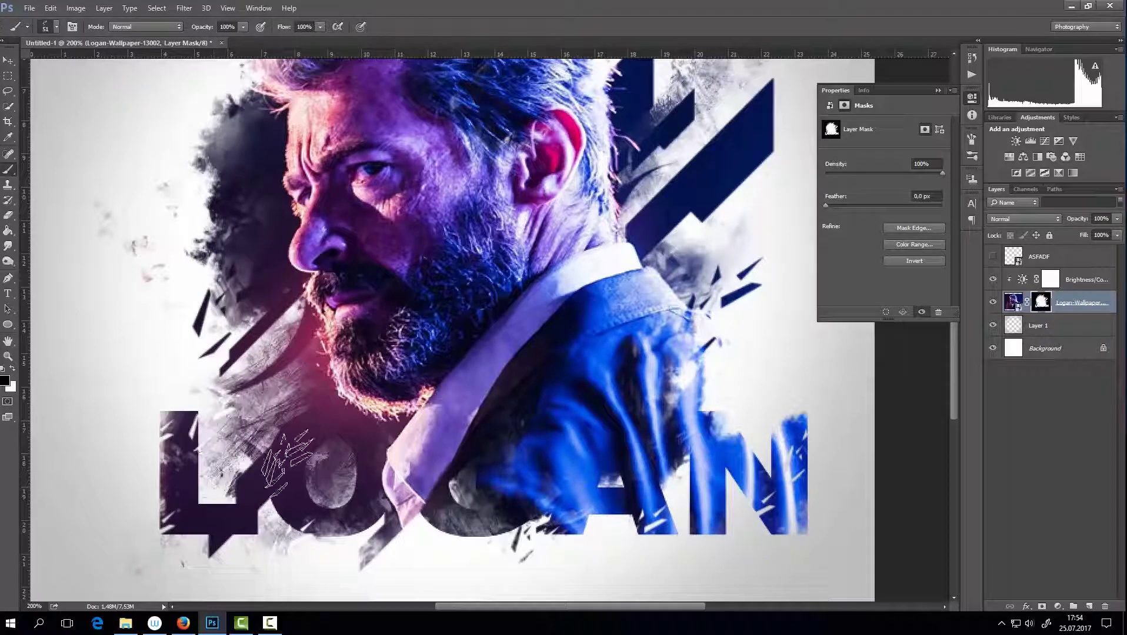
Paint white with the splatter brush at 164 px to restore part of the jacket
{"action": "key", "text": "ctrl+minus"}
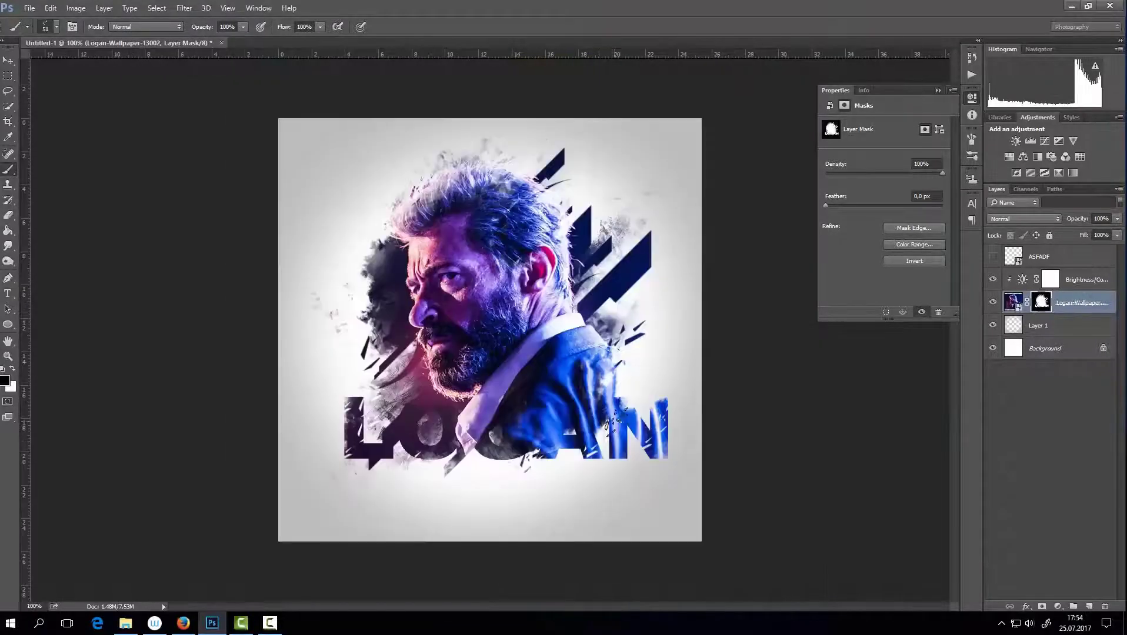
{"action": "right_click", "coordinate": [613, 419]}
{"action": "left_click", "coordinate": [18, 371]}
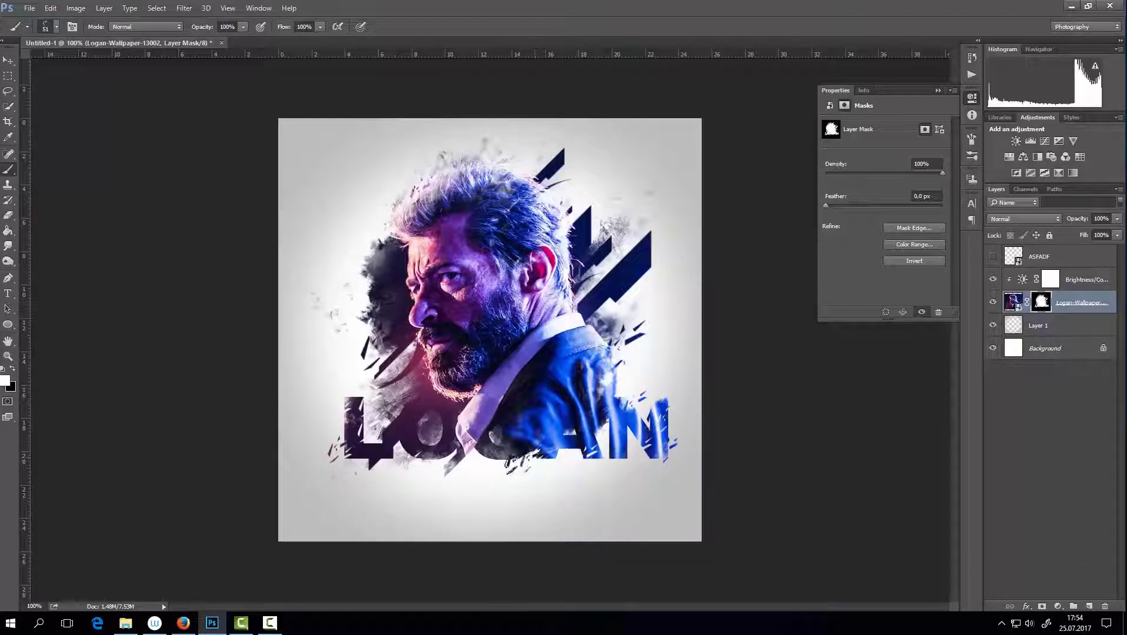
{"action": "right_click", "coordinate": [543, 431]}
{"action": "left_click", "coordinate": [556, 532]}
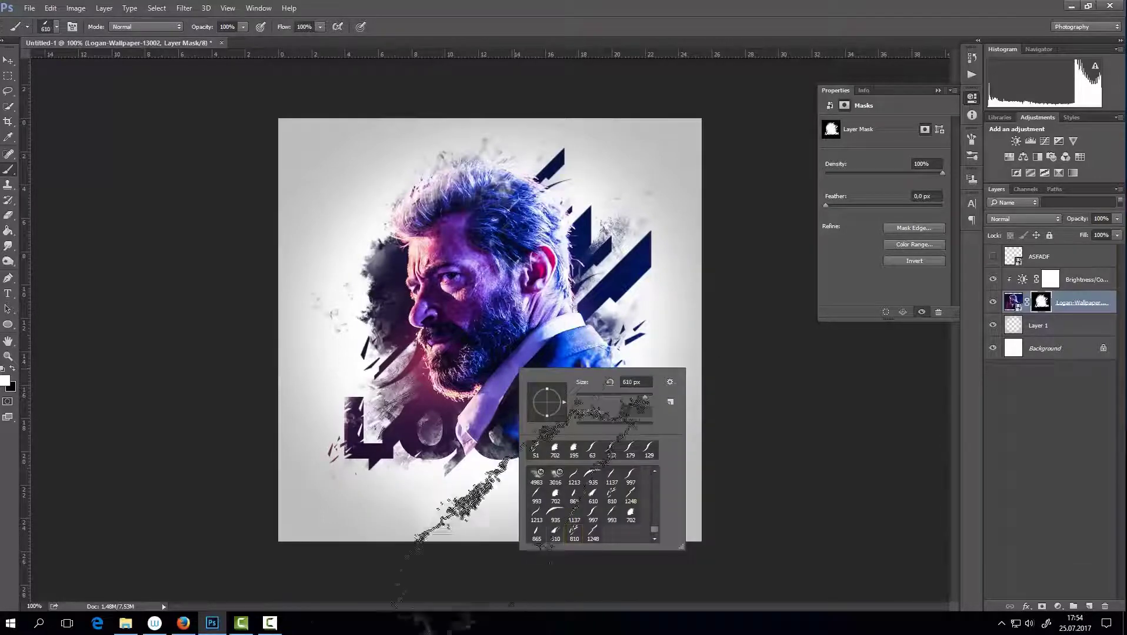
{"action": "left_click_drag", "start_coordinate": [635, 397], "coordinate": [617, 397]}
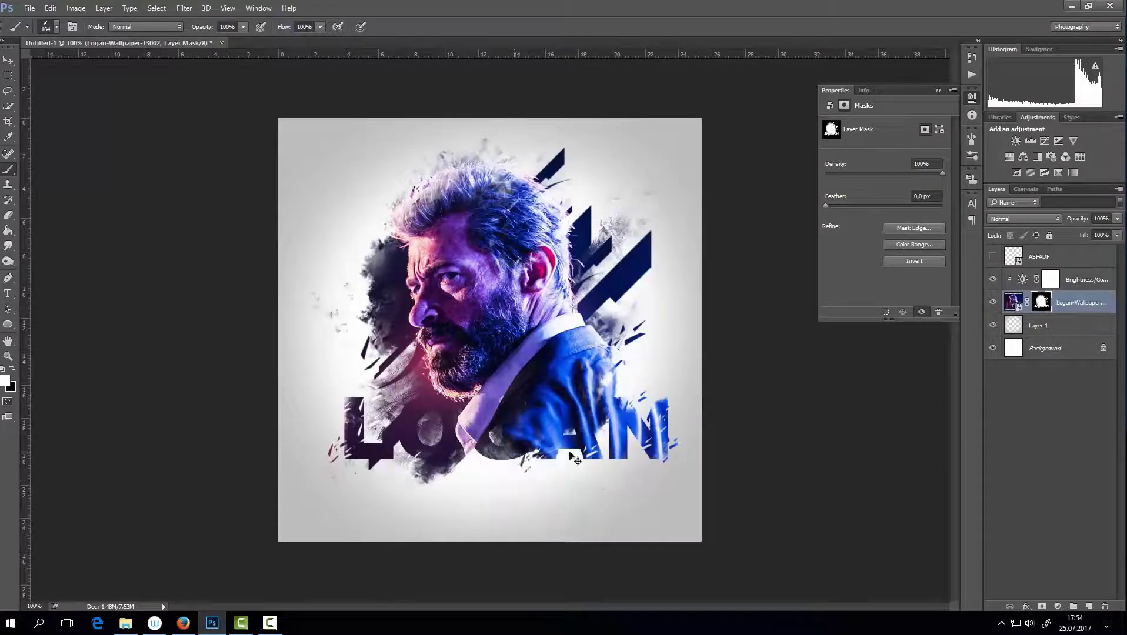
{"action": "mouse_move", "coordinate": [588, 412]}
{"action": "left_mouse_down"}
{"action": "mouse_move", "coordinate": [606, 395]}
{"action": "mouse_move", "coordinate": [573, 462]}
{"action": "left_mouse_up"}
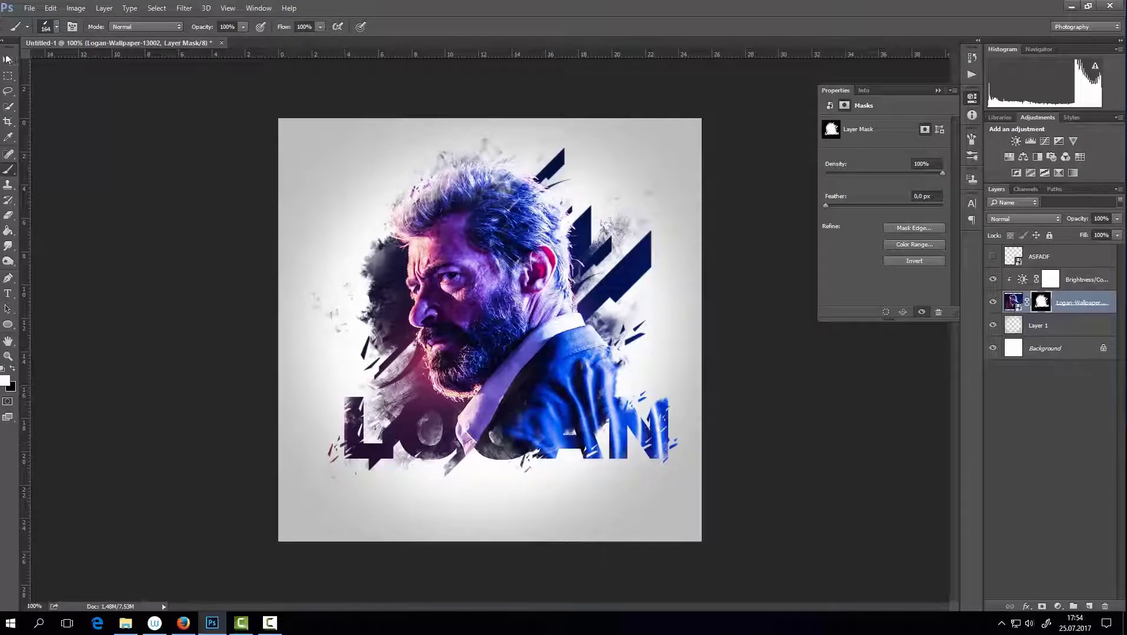
Switch to the Move tool, deselect the mask and select Layer 1
{"action": "key", "text": "v"}
{"action": "left_click", "coordinate": [862, 458]}
{"action": "left_click", "coordinate": [1047, 327]}
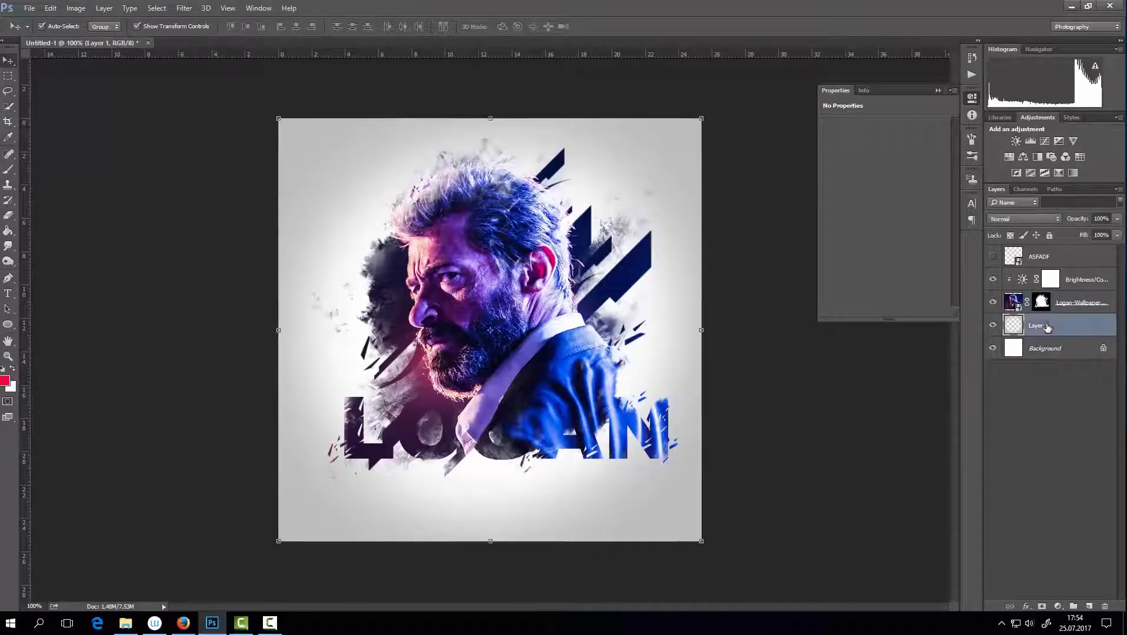
Delete Layer 1, unlock the Background, and try then remove a Gradient Map adjustment
{"action": "key", "text": "Delete"}
{"action": "left_click", "coordinate": [1103, 326]}
{"action": "left_click", "coordinate": [1058, 607]}
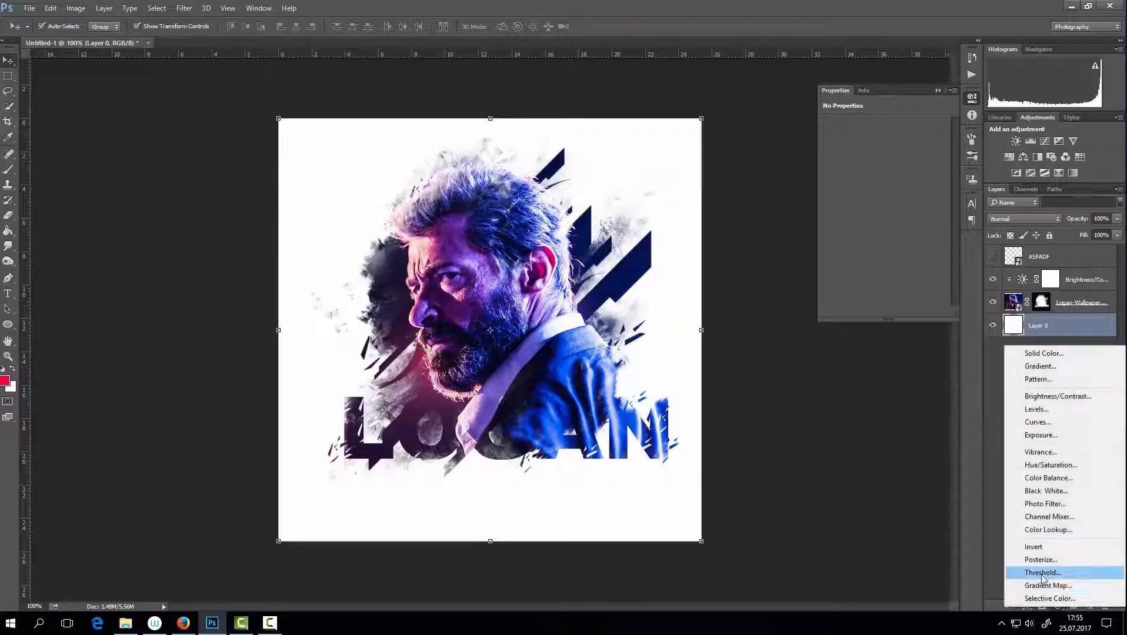
{"action": "left_click", "coordinate": [1046, 584]}
{"action": "left_click", "coordinate": [904, 134]}
{"action": "key", "text": "Escape"}
{"action": "key", "text": "Delete"}
Add a black-to-white radial Gradient Fill at 209% scale and lower its opacity
{"action": "left_click", "coordinate": [1058, 606]}
{"action": "left_click", "coordinate": [1026, 217]}
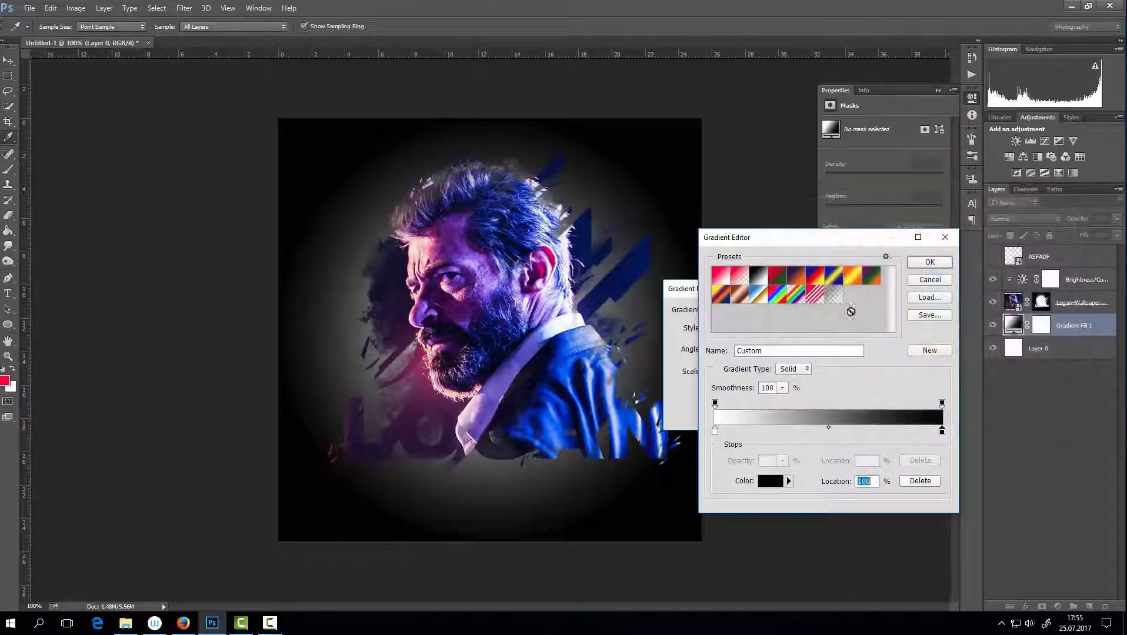
{"action": "left_click", "coordinate": [932, 267]}
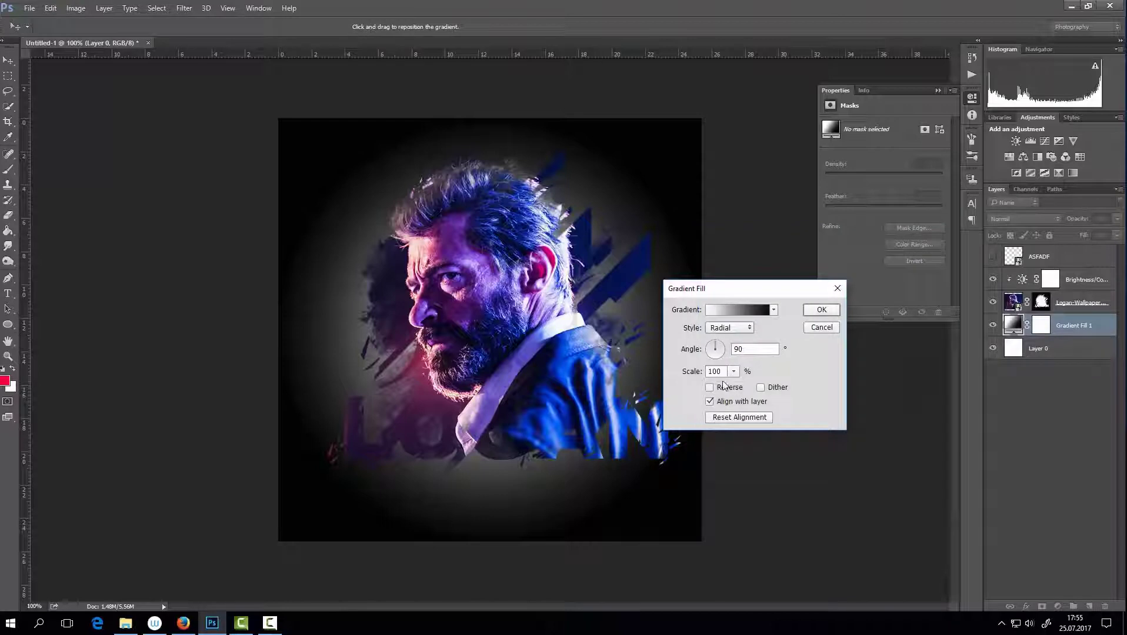
{"action": "left_click_drag", "start_coordinate": [736, 375], "coordinate": [744, 393]}
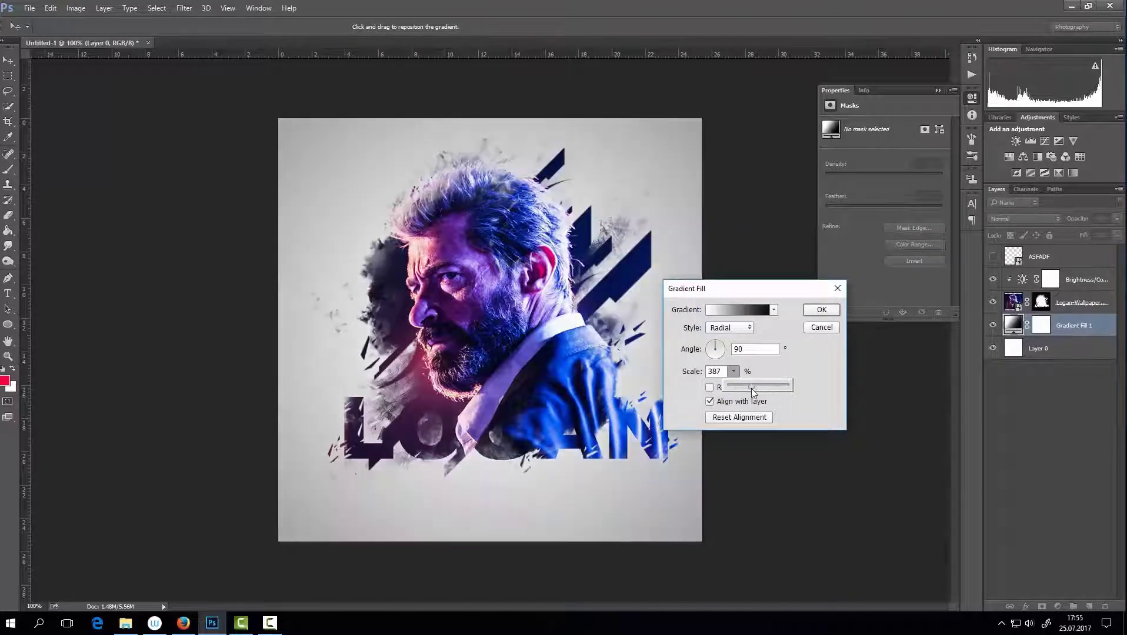
{"action": "left_click_drag", "start_coordinate": [744, 393], "coordinate": [737, 394]}
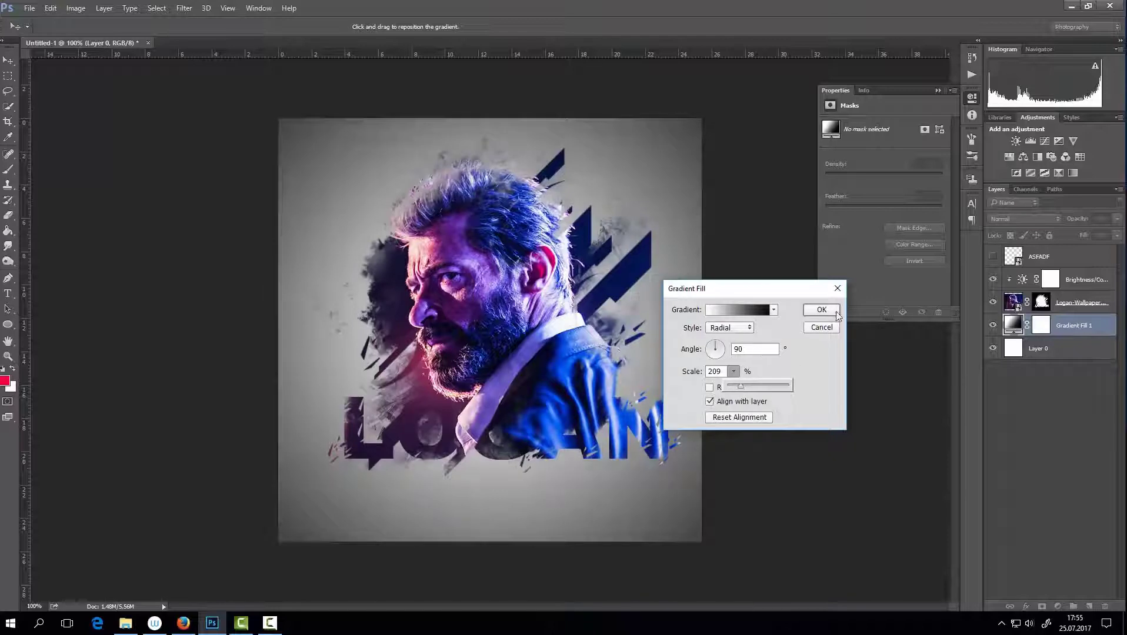
{"action": "left_click", "coordinate": [822, 310]}
{"action": "mouse_move", "coordinate": [1078, 219]}
{"action": "left_mouse_down"}
{"action": "mouse_move", "coordinate": [1056, 229]}
{"action": "mouse_move", "coordinate": [1080, 226]}
{"action": "left_mouse_up"}
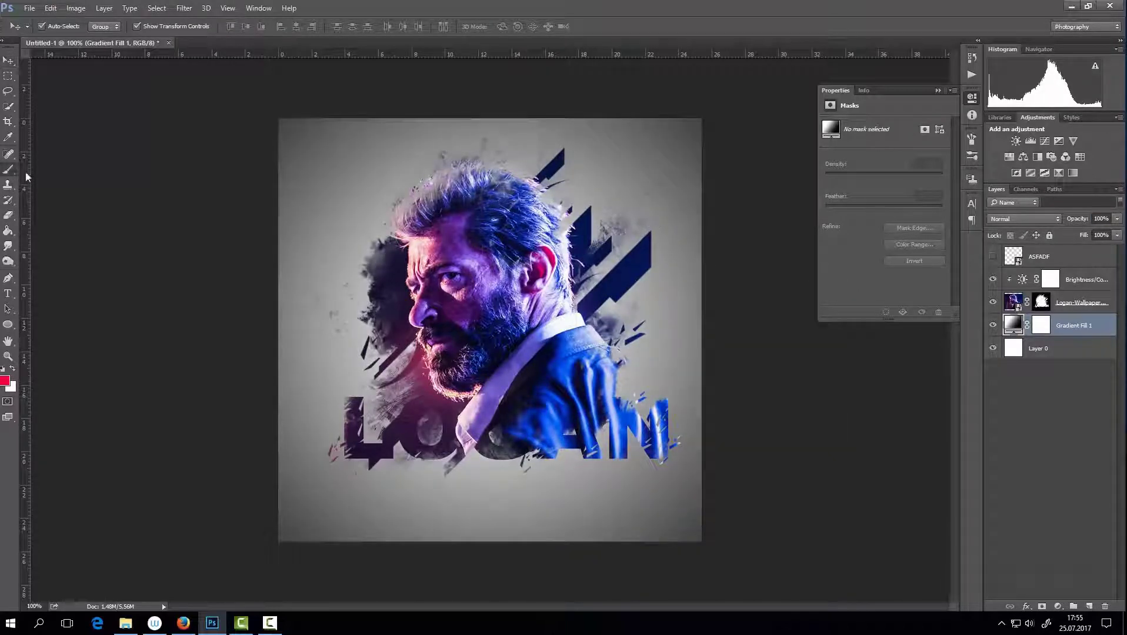
Paint black with a soft round brush on the Gradient Fill mask around the portrait
{"action": "left_click", "coordinate": [9, 171]}
{"action": "right_click", "coordinate": [455, 270]}
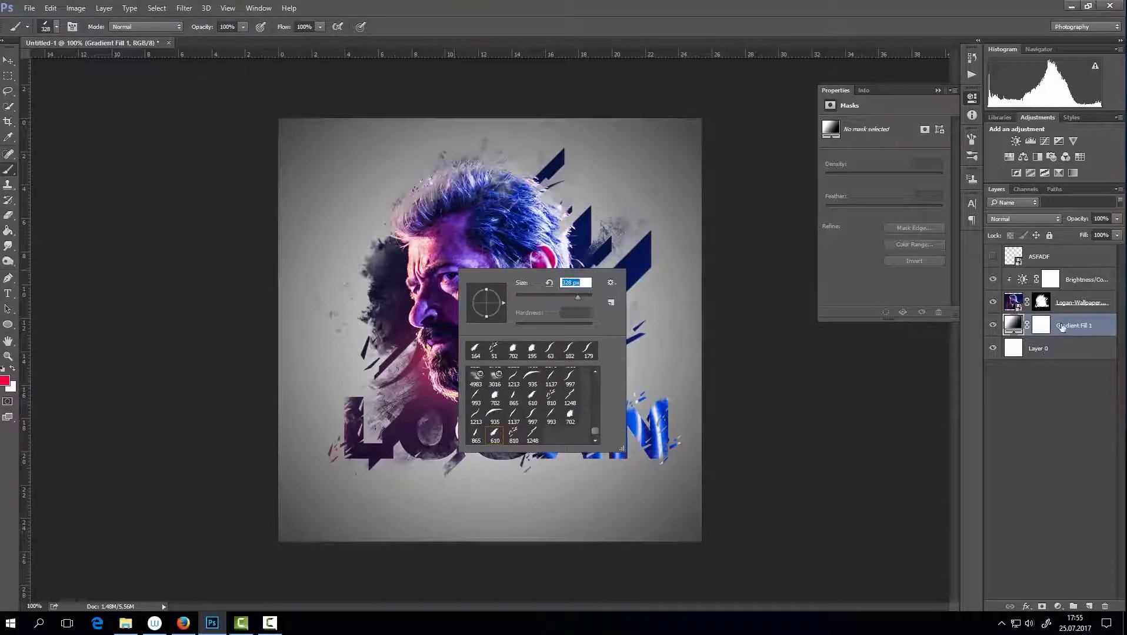
{"action": "left_click", "coordinate": [1042, 325]}
{"action": "key", "text": "d"}
{"action": "right_click", "coordinate": [484, 282]}
{"action": "scroll", "coordinate": [633, 452], "scroll_direction": "up", "scroll_amount": 10}
{"action": "left_click", "coordinate": [542, 386]}
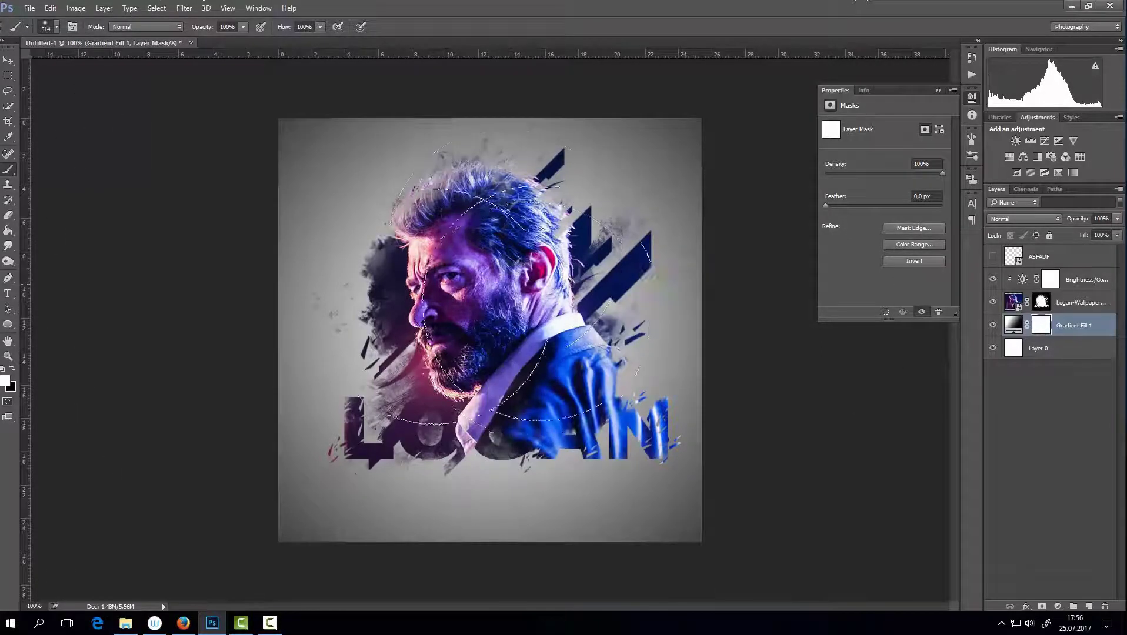
{"action": "key", "text": "x"}
{"action": "mouse_move", "coordinate": [474, 280]}
{"action": "left_mouse_down"}
{"action": "mouse_move", "coordinate": [513, 283]}
{"action": "mouse_move", "coordinate": [507, 333]}
{"action": "mouse_move", "coordinate": [542, 372]}
{"action": "left_mouse_up"}
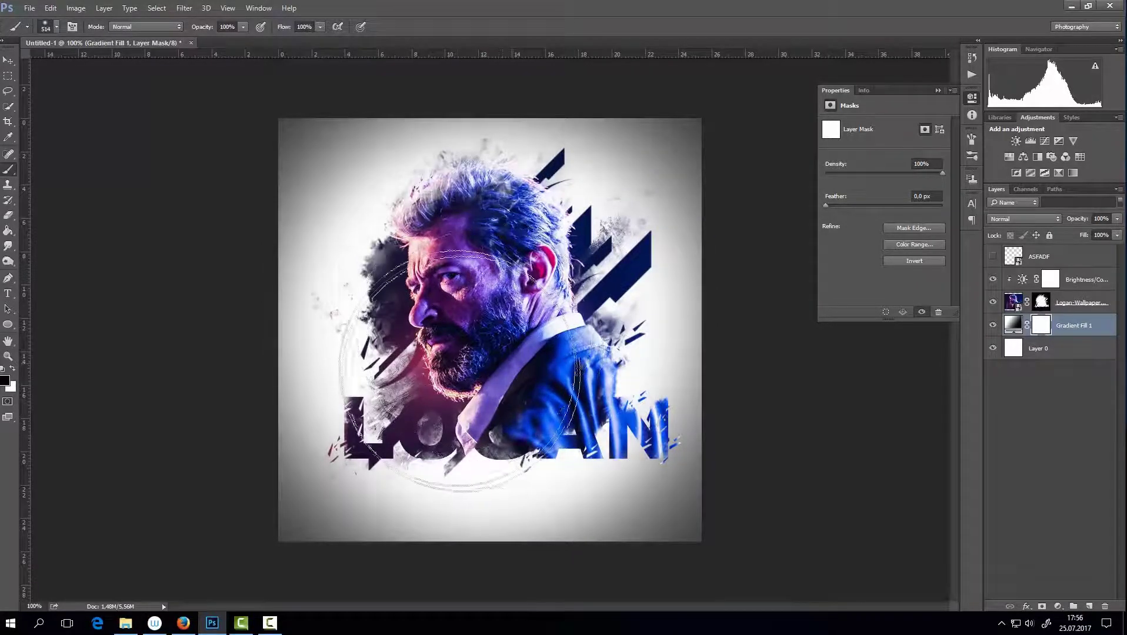